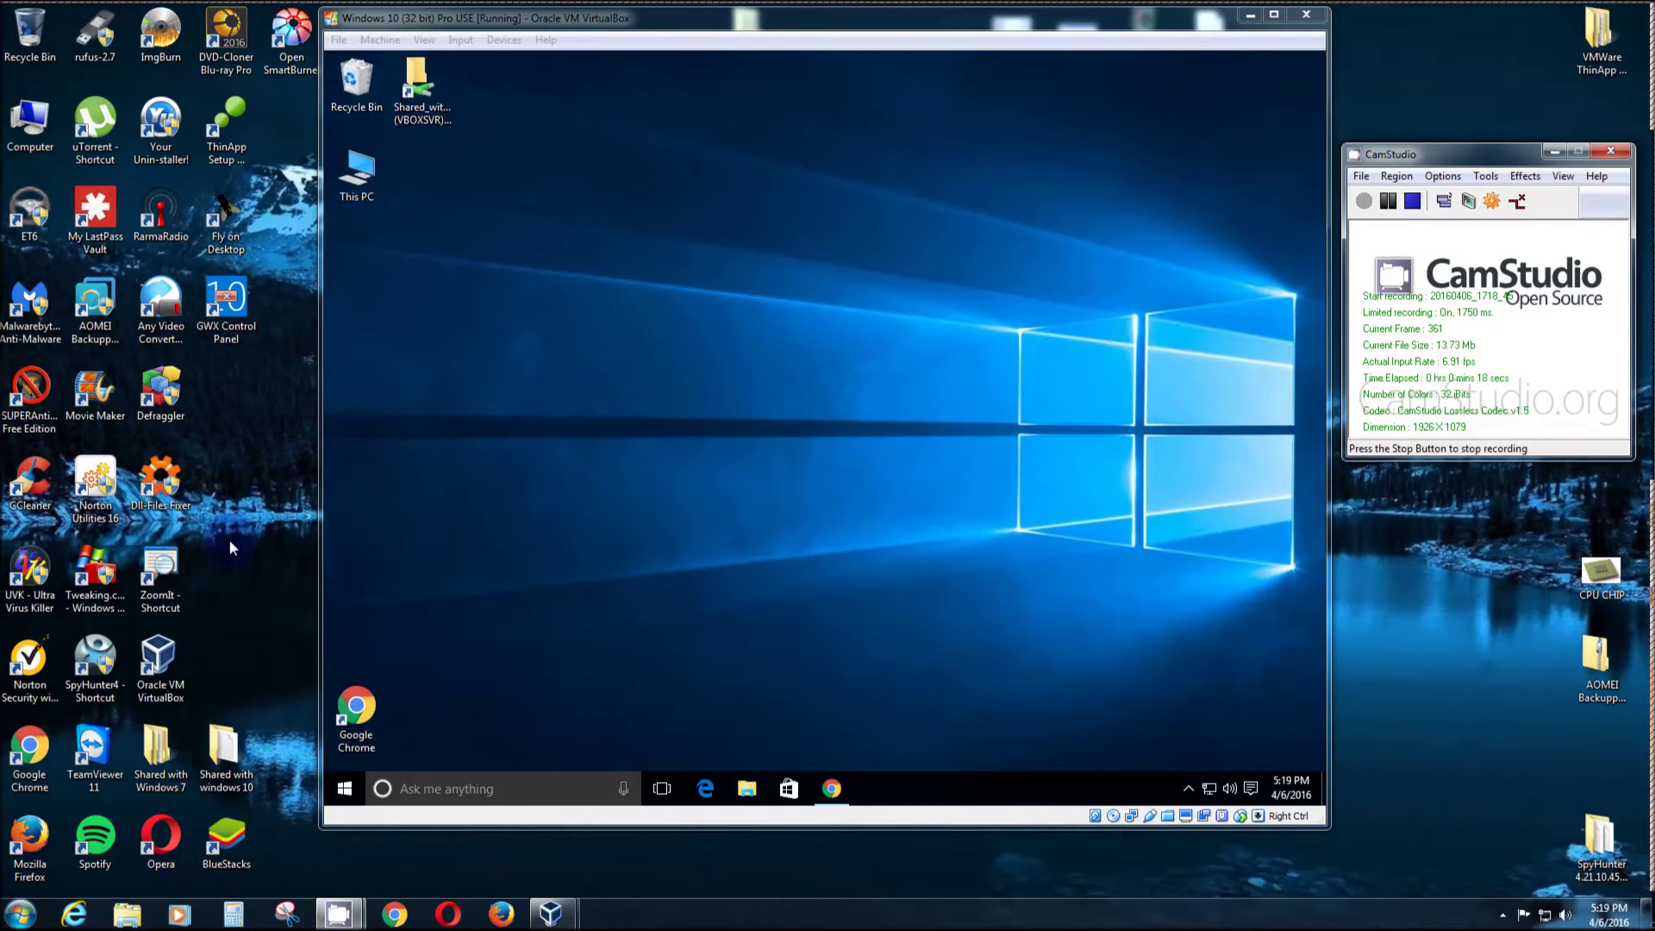
Go from the Action Center's All settings to the Windows Defender page under Update & security.
{"action": "left_click", "coordinate": [1252, 790]}
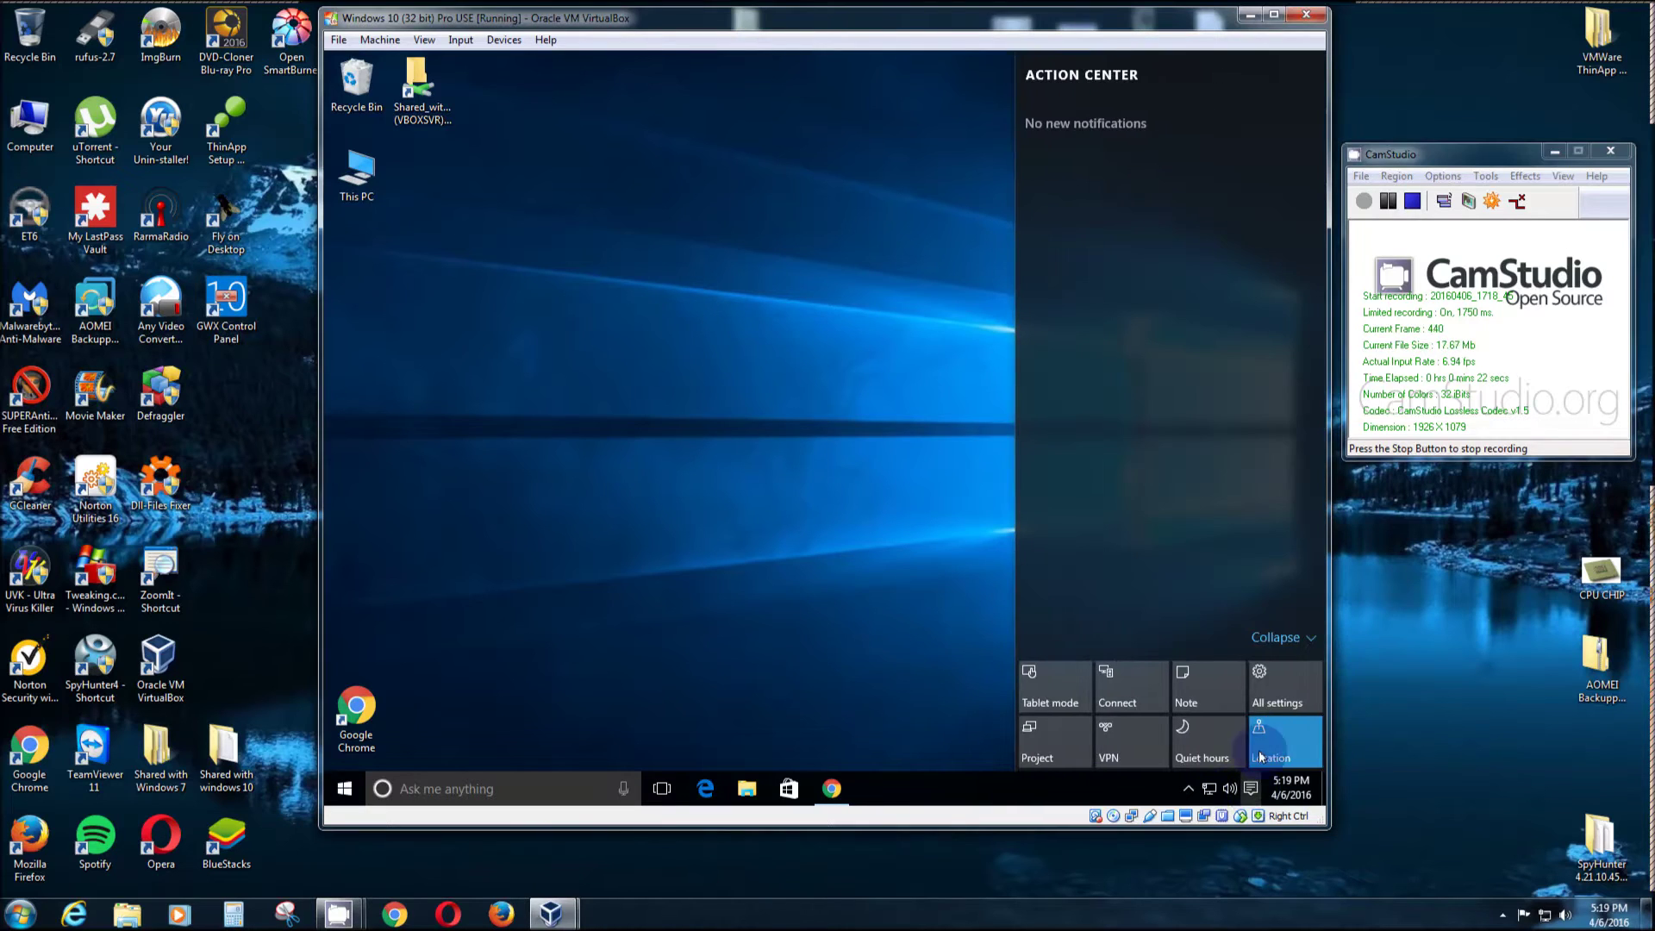
{"action": "left_click", "coordinate": [1277, 689]}
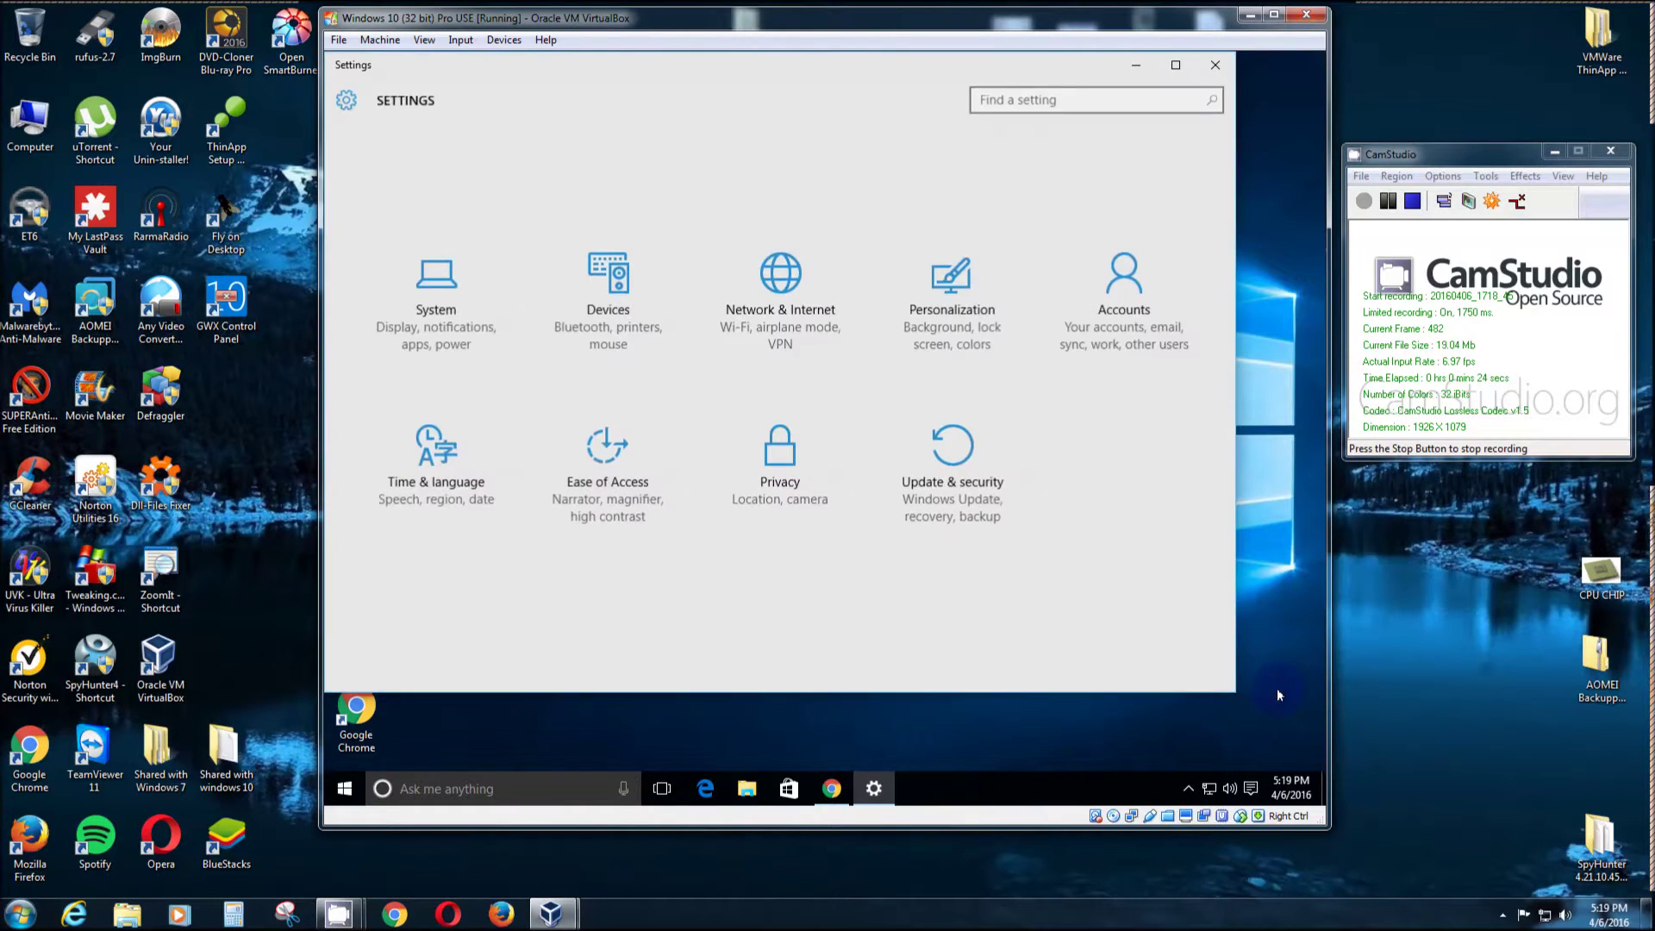
{"action": "left_click", "coordinate": [953, 491]}
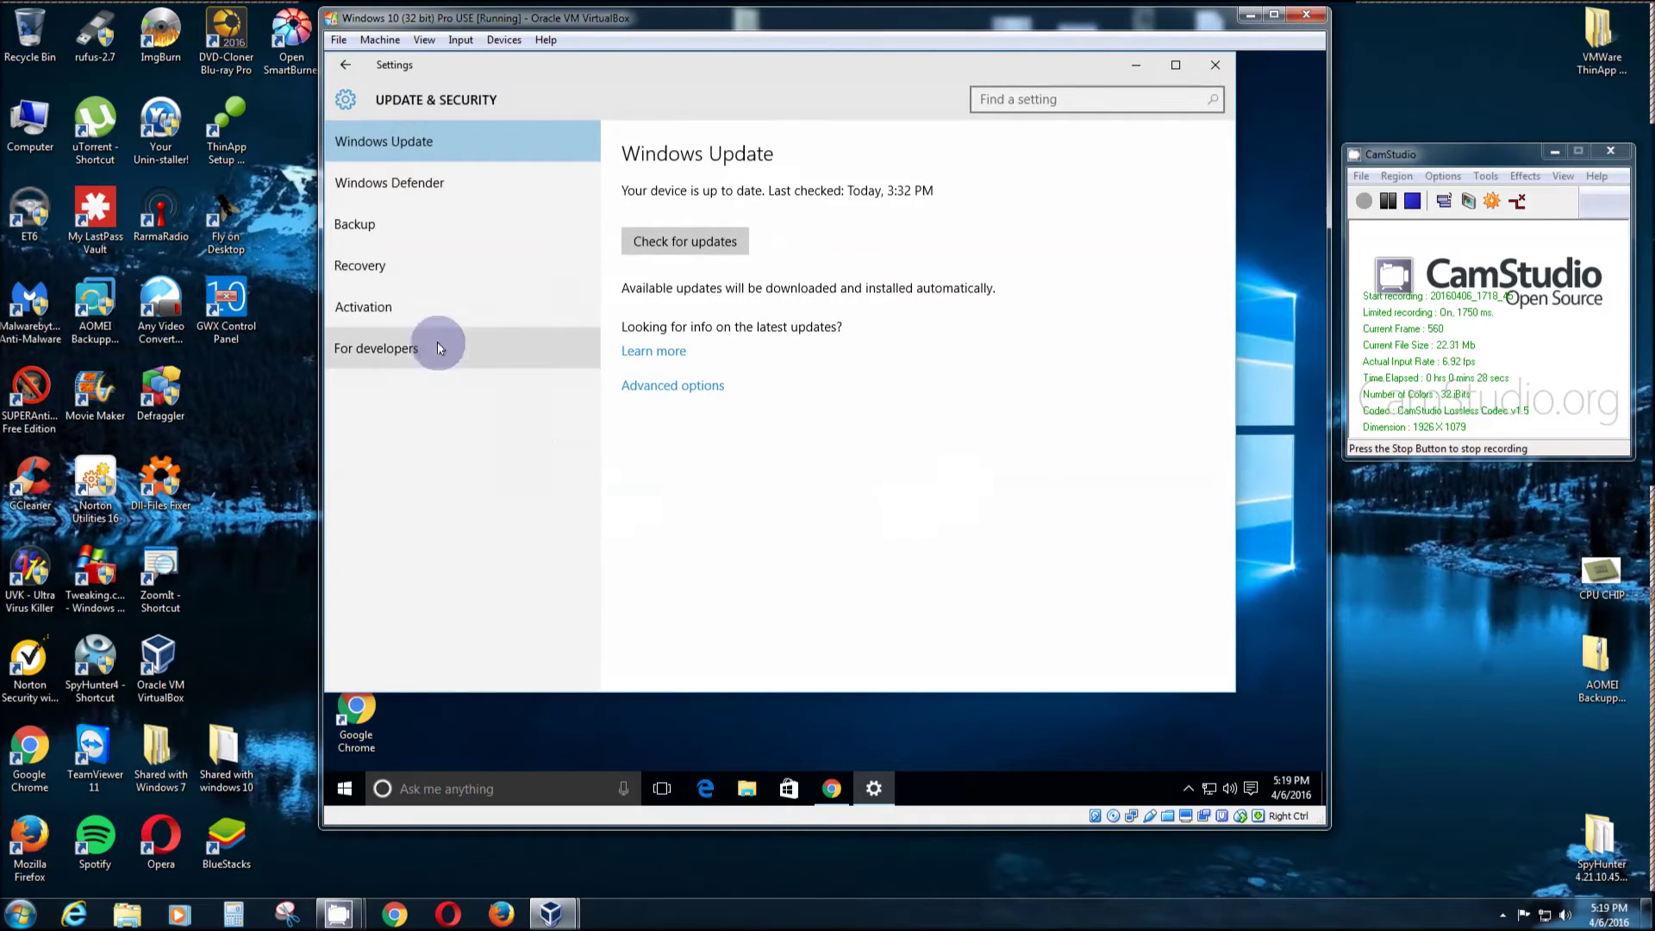
{"action": "left_click", "coordinate": [395, 188]}
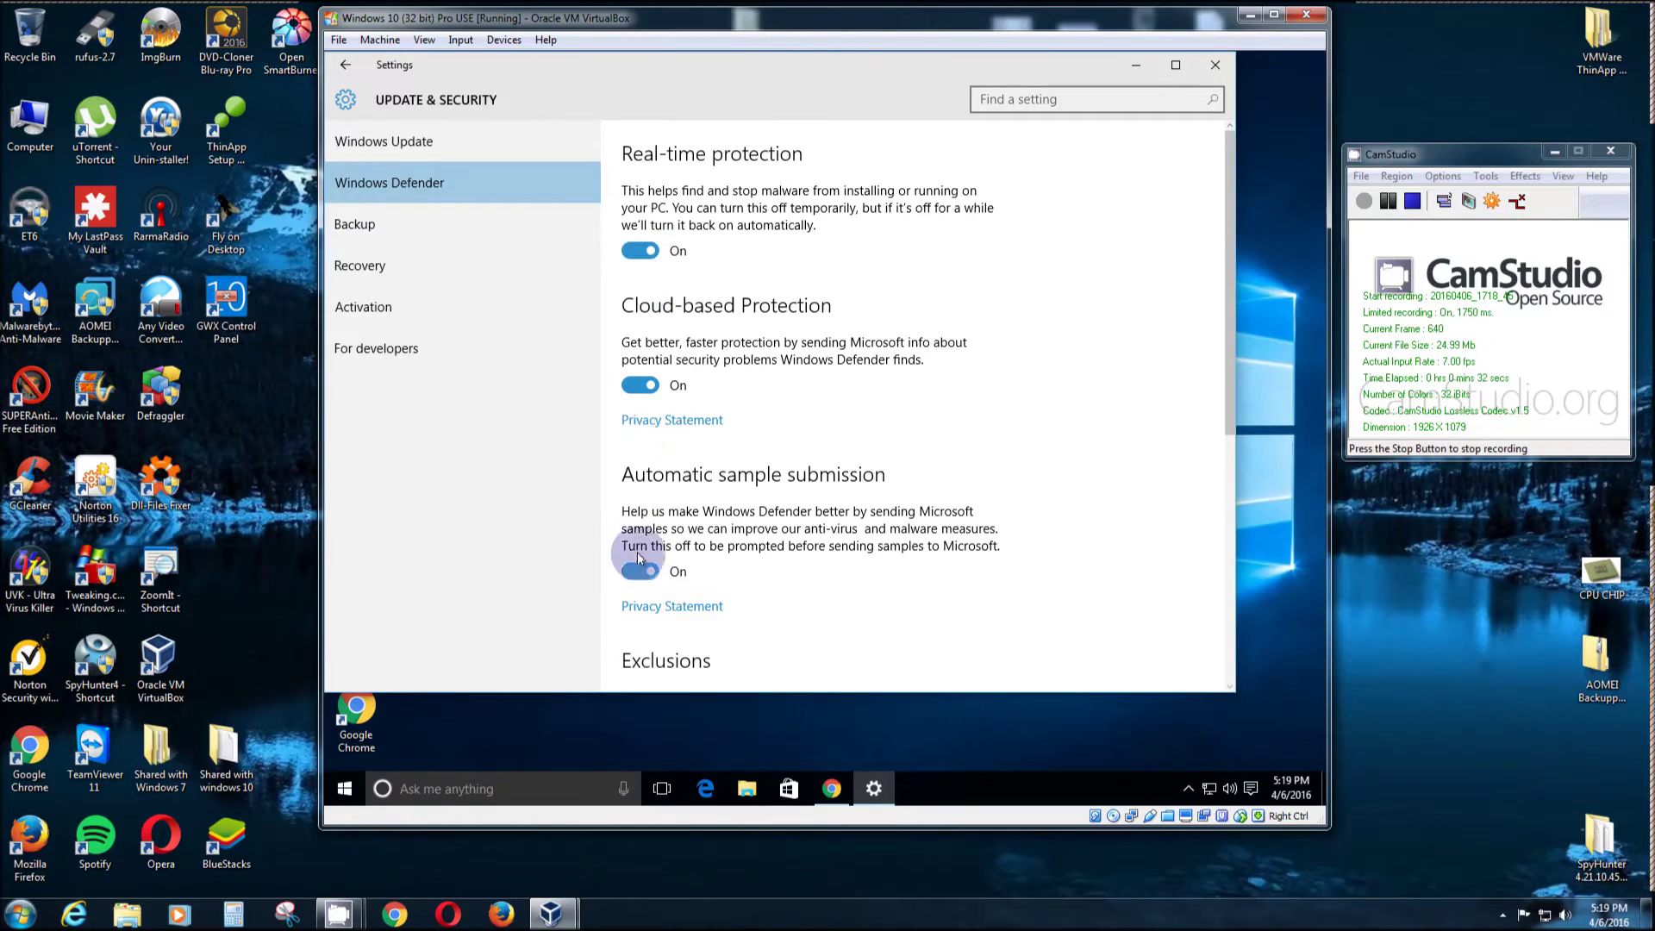
{"action": "left_click", "coordinate": [632, 251]}
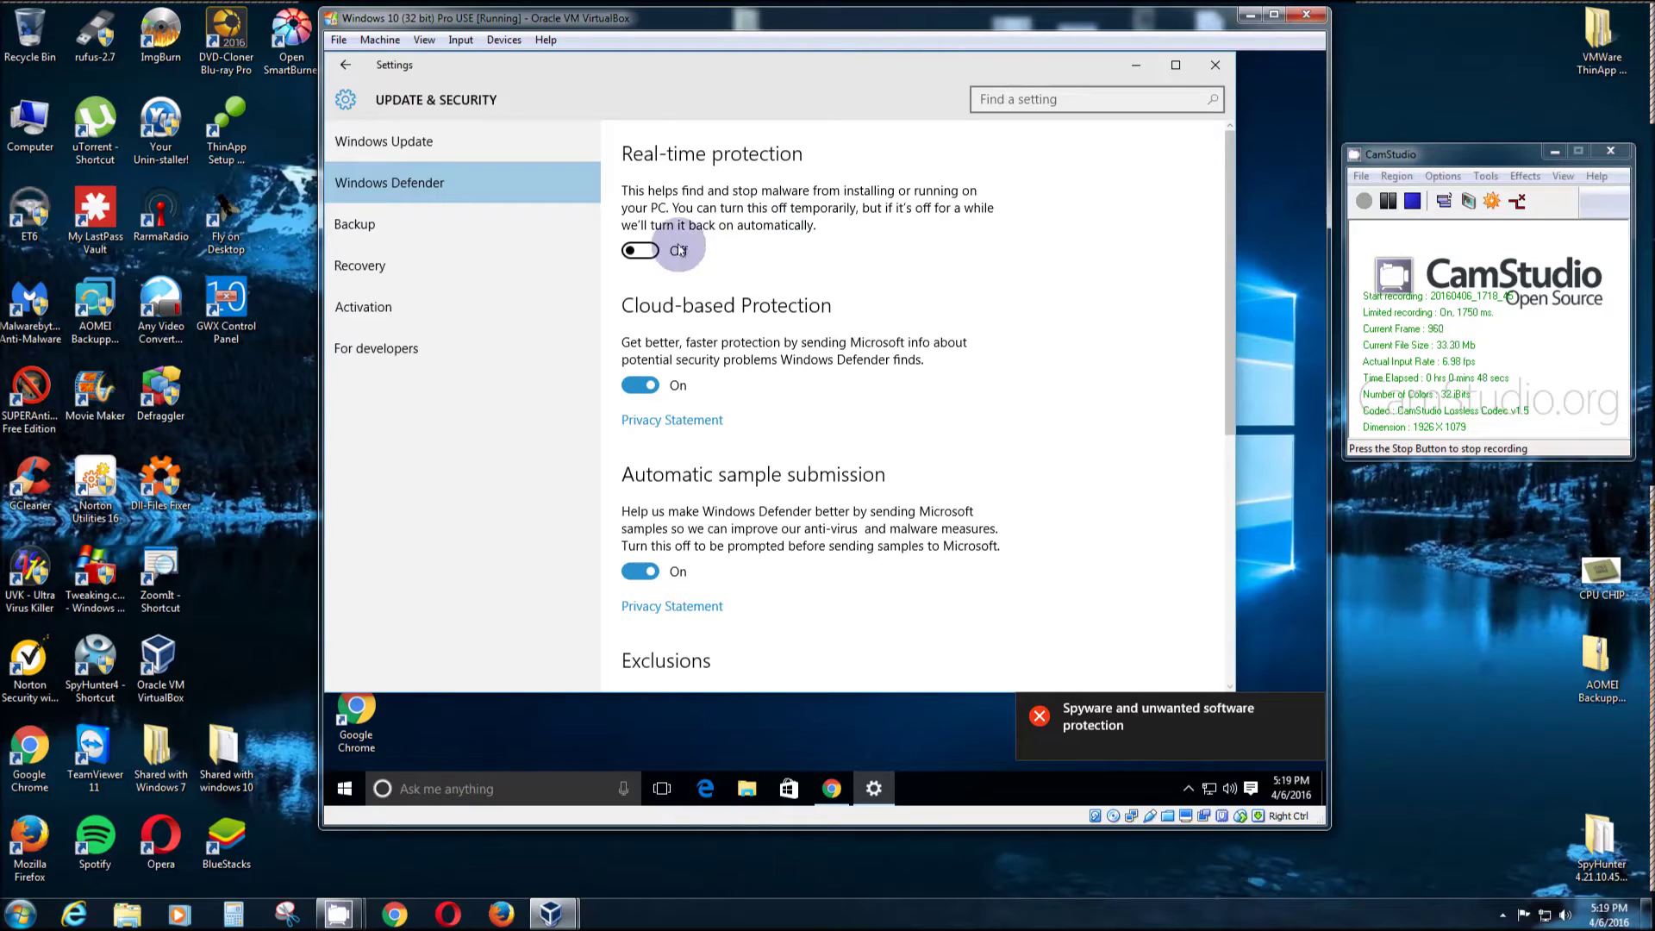
{"action": "left_click", "coordinate": [653, 257]}
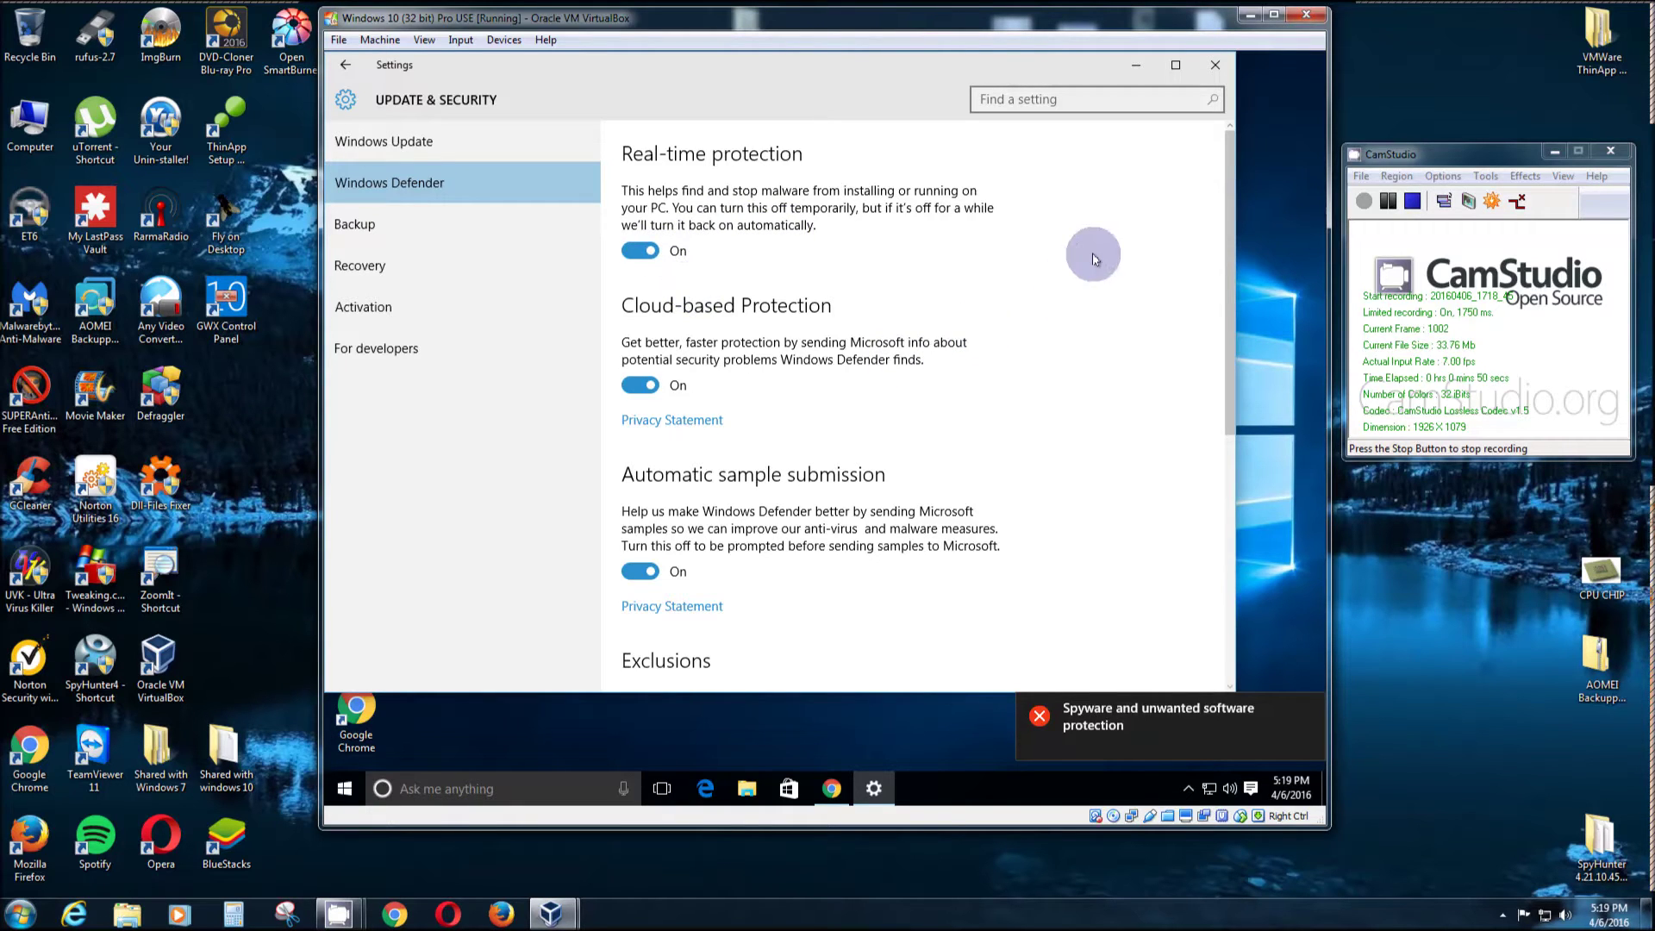
Close the Settings window and launch Chrome on the Google homepage.
{"action": "left_click", "coordinate": [1216, 65]}
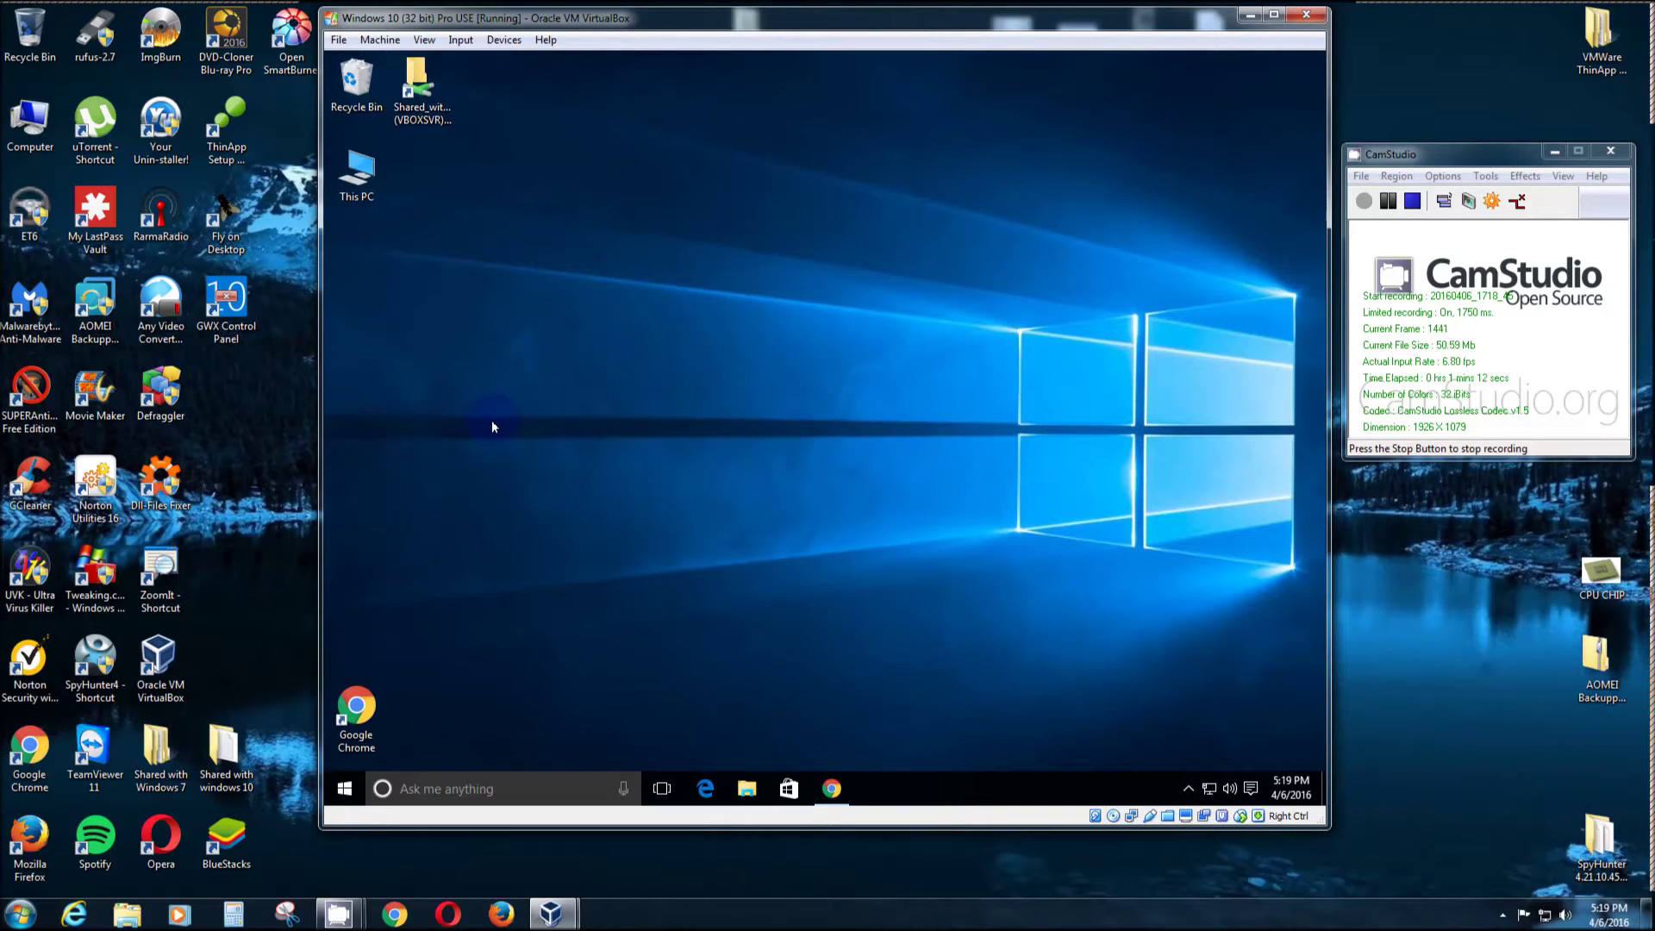
{"action": "left_click", "coordinate": [833, 788]}
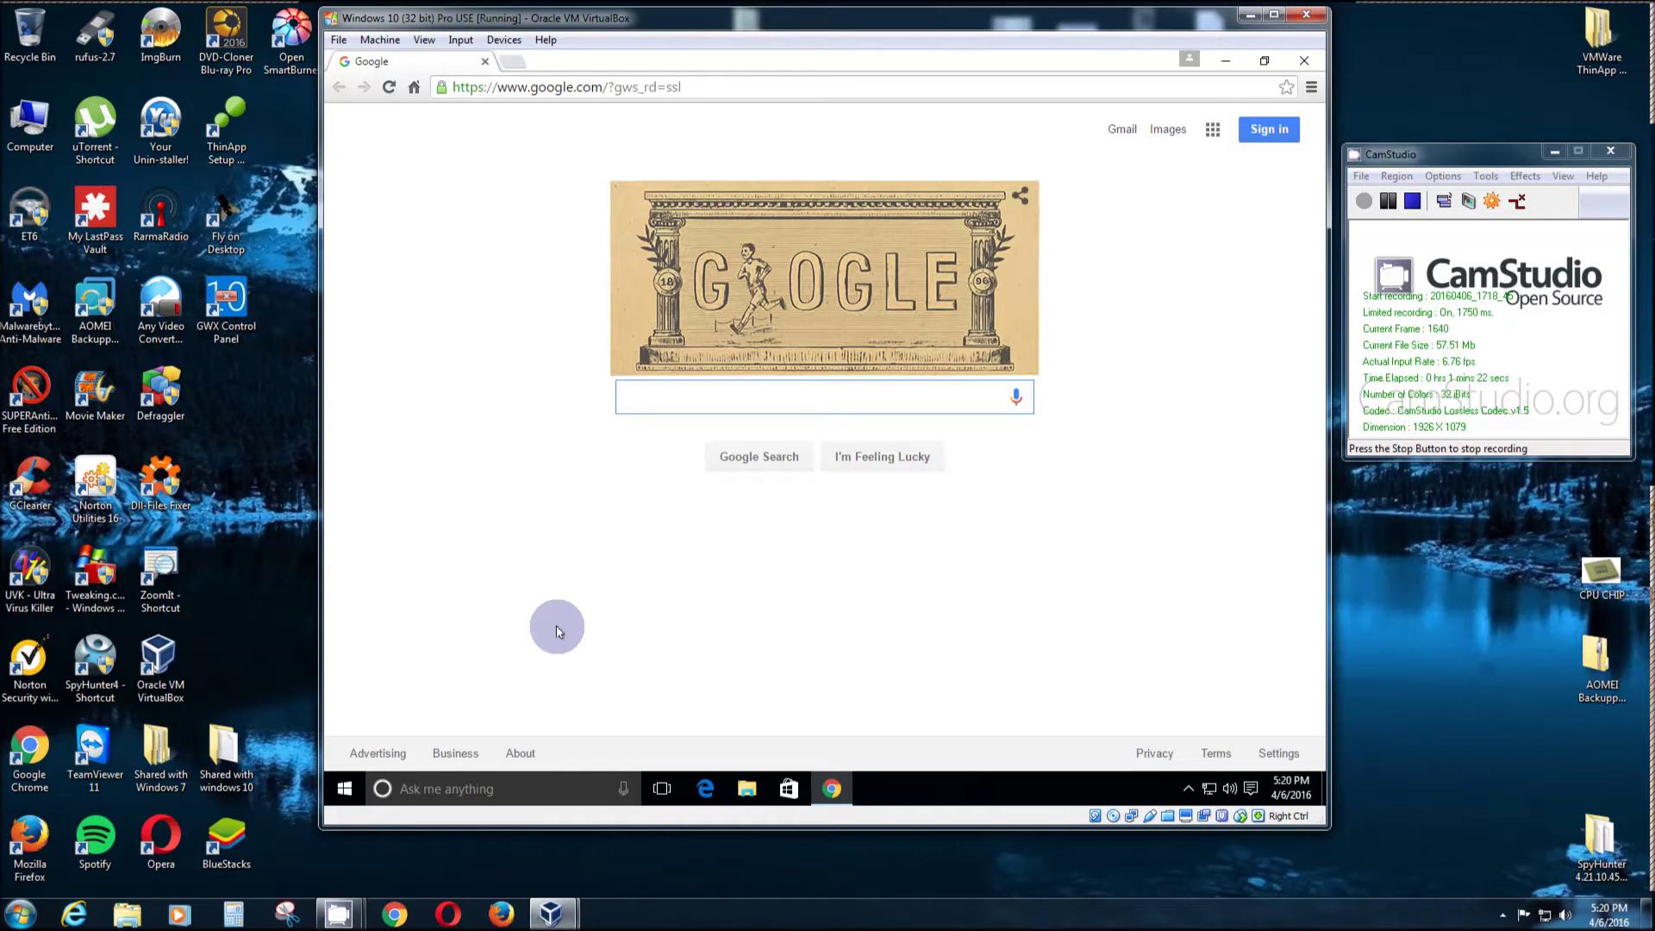
Enter 'no defender' in the Google search box.
{"action": "type", "text": "n"}
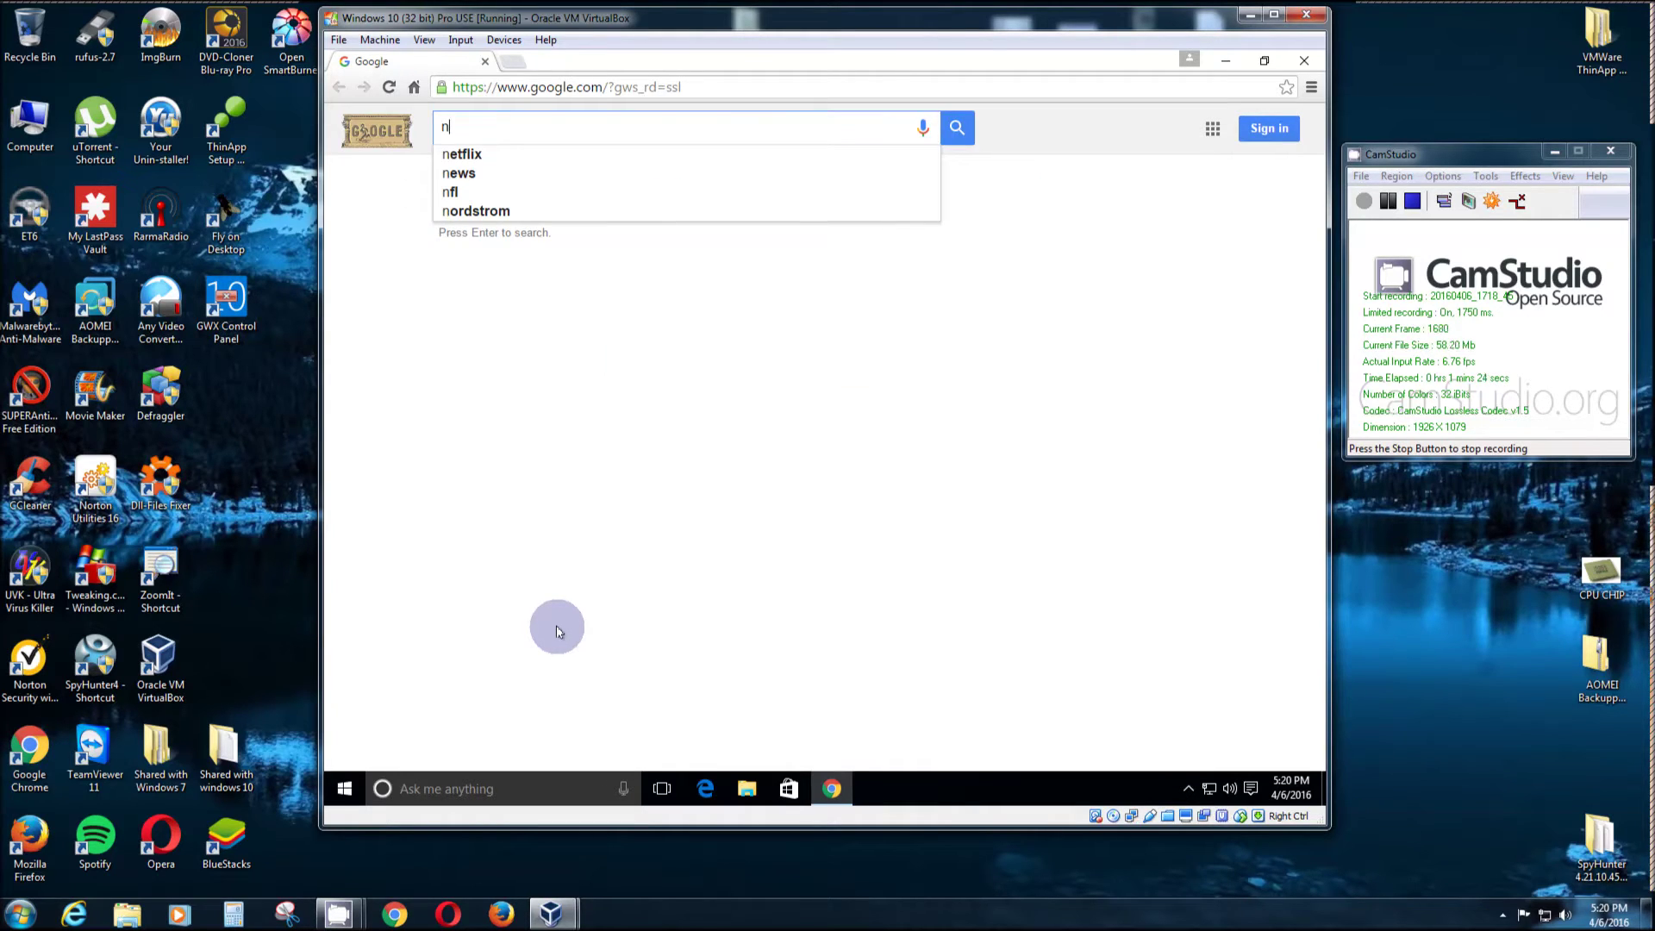
{"action": "type", "text": "o defe"}
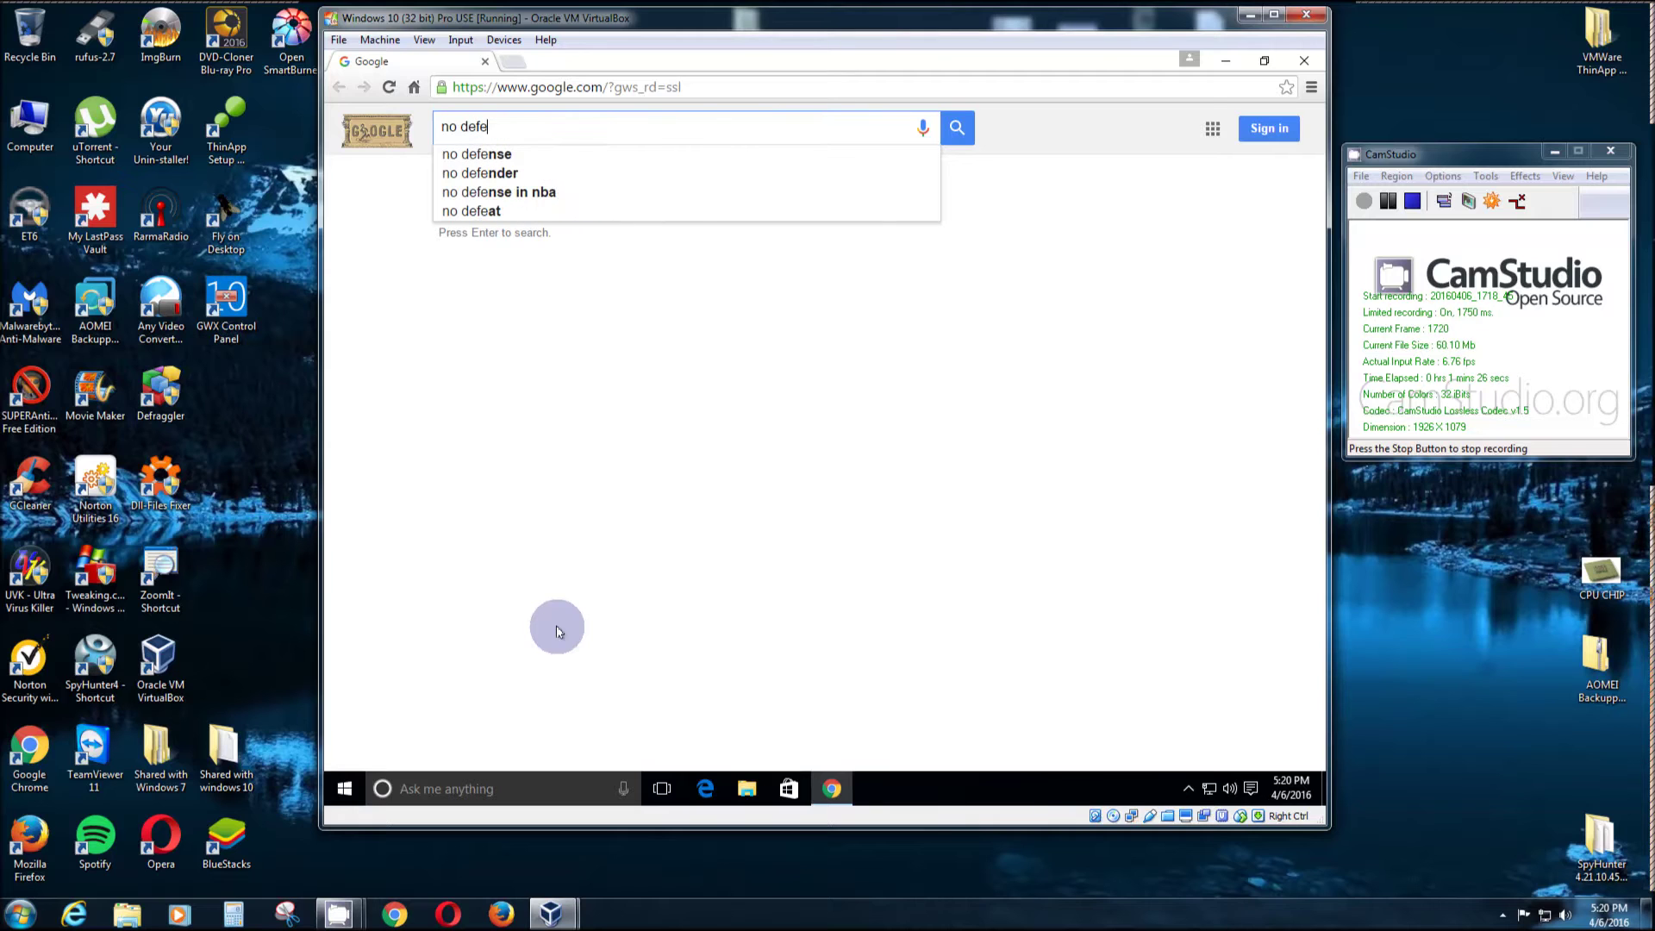
{"action": "type", "text": "nder"}
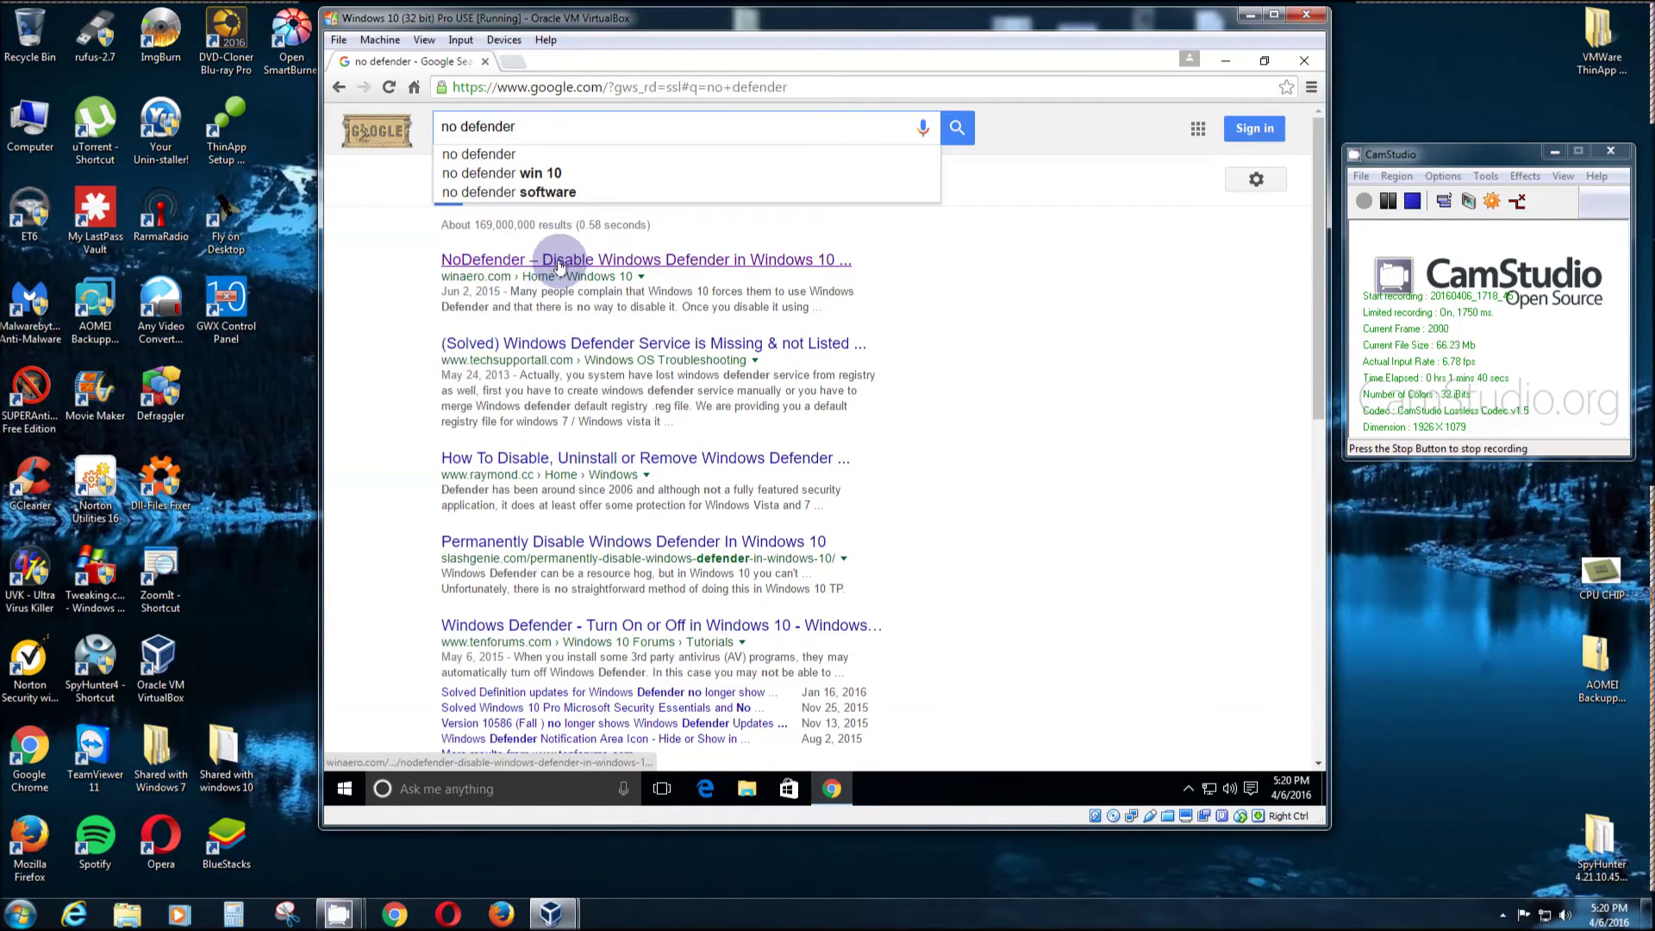
Open the winaero.com NoDefender article and download NoDefender.zip from its download link.
{"action": "left_click", "coordinate": [559, 262]}
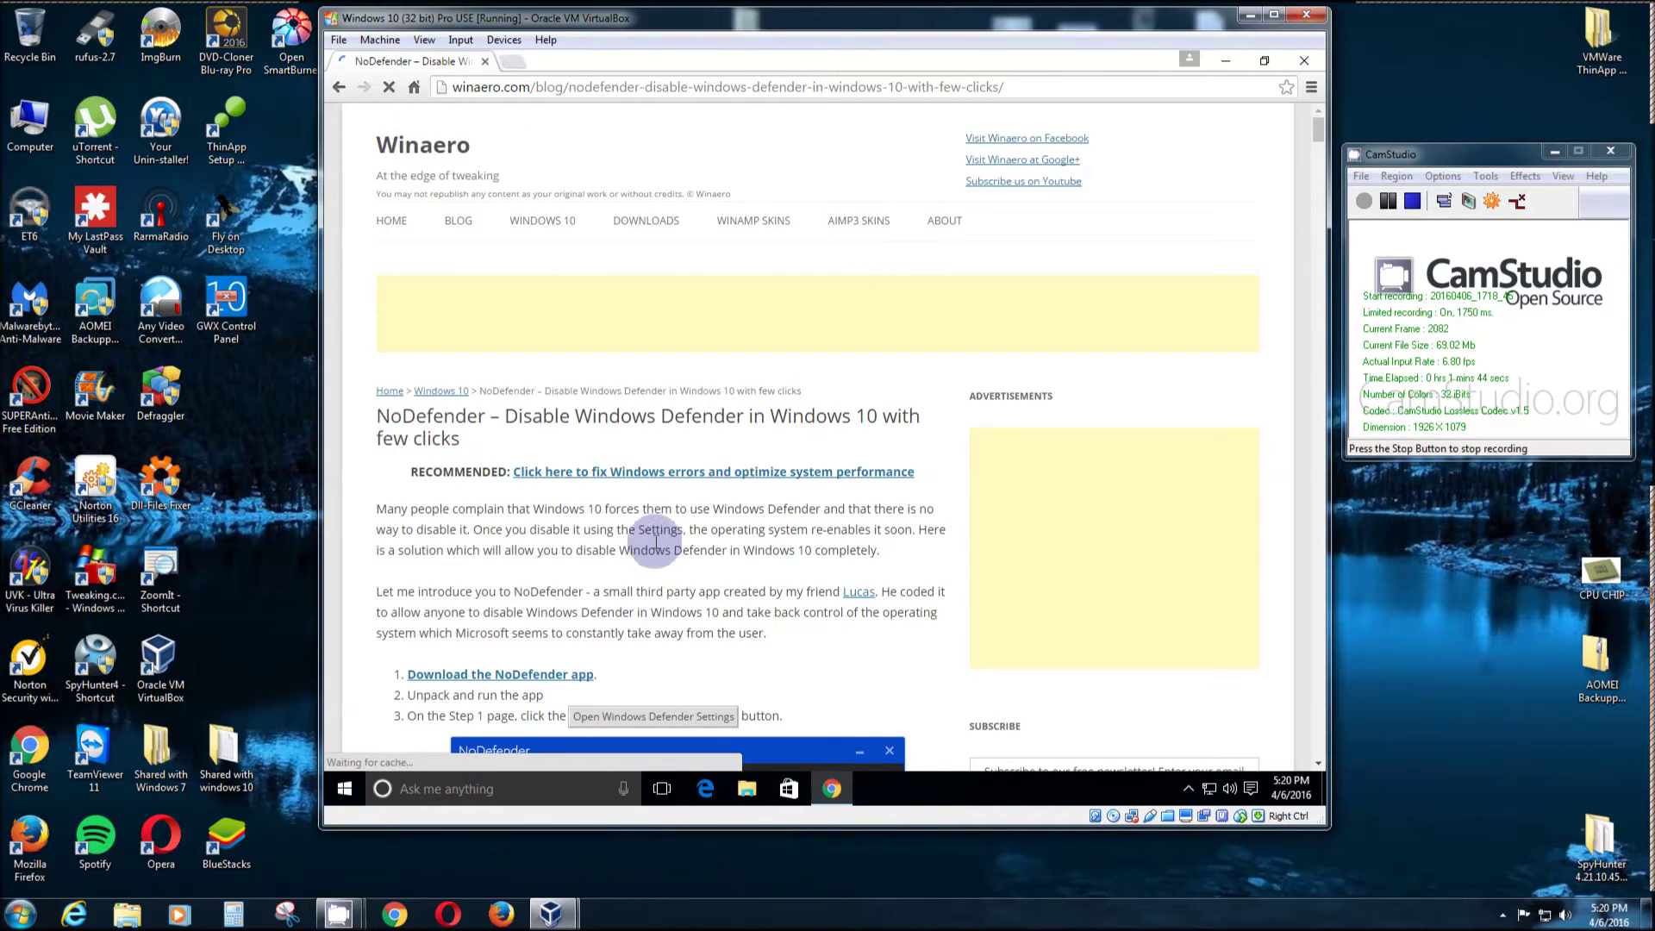
{"action": "scroll", "coordinate": [660, 546], "scroll_direction": "down", "scroll_amount": 5}
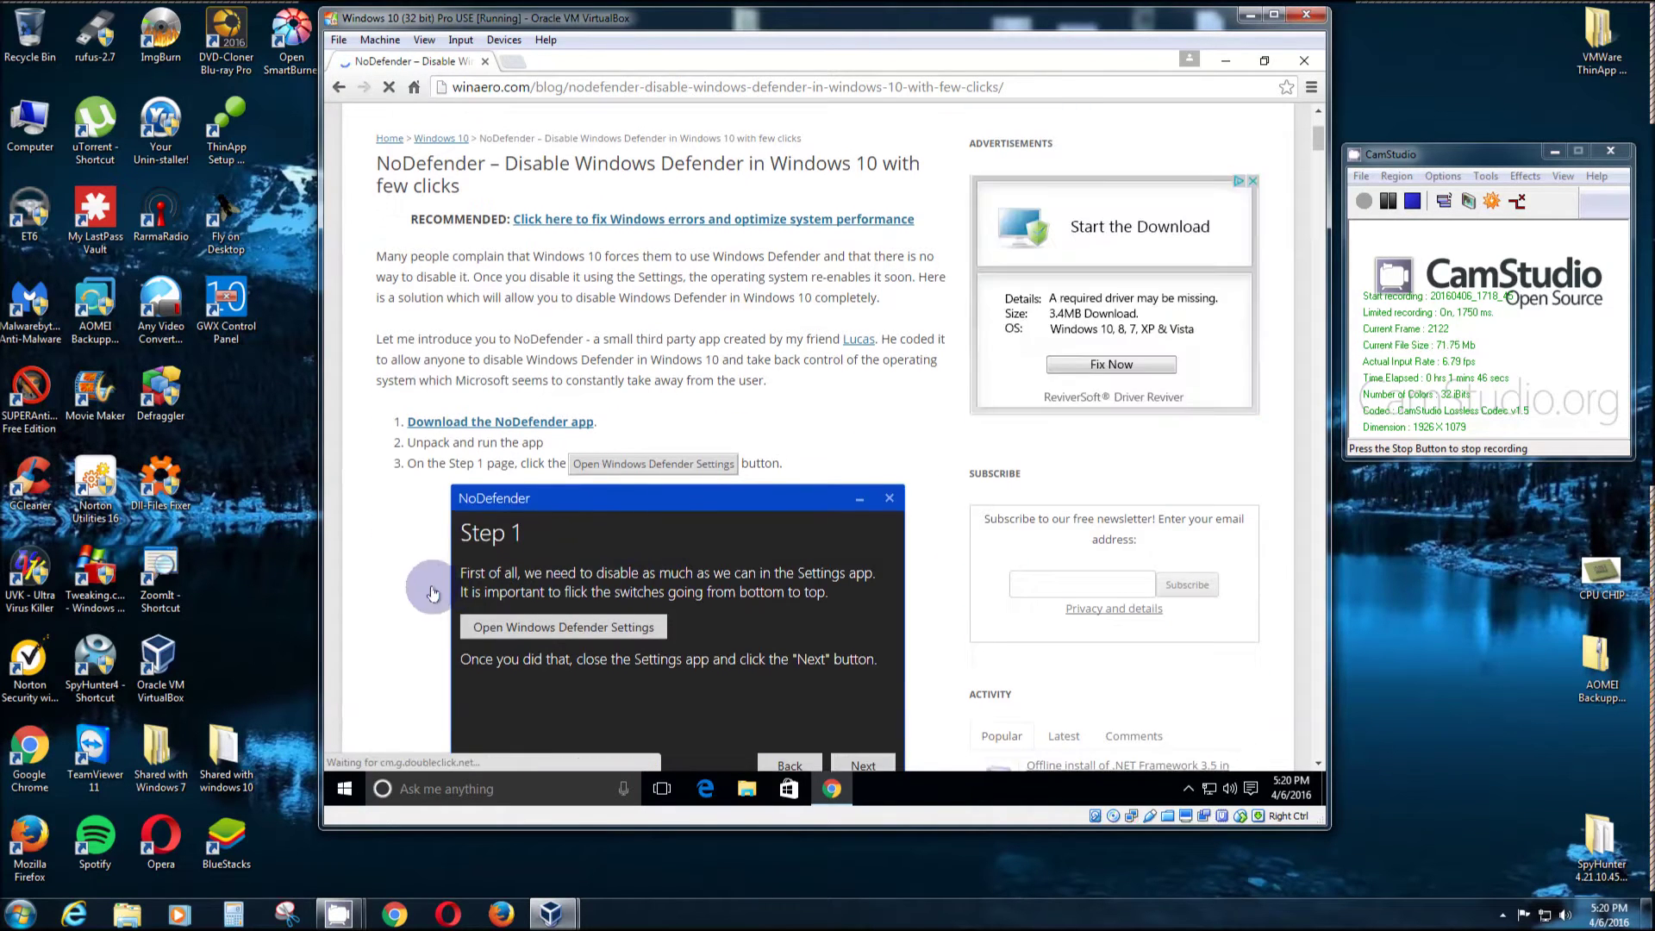
{"action": "scroll", "coordinate": [426, 583], "scroll_direction": "down", "scroll_amount": 3}
{"action": "scroll", "coordinate": [426, 583], "scroll_direction": "down", "scroll_amount": 7}
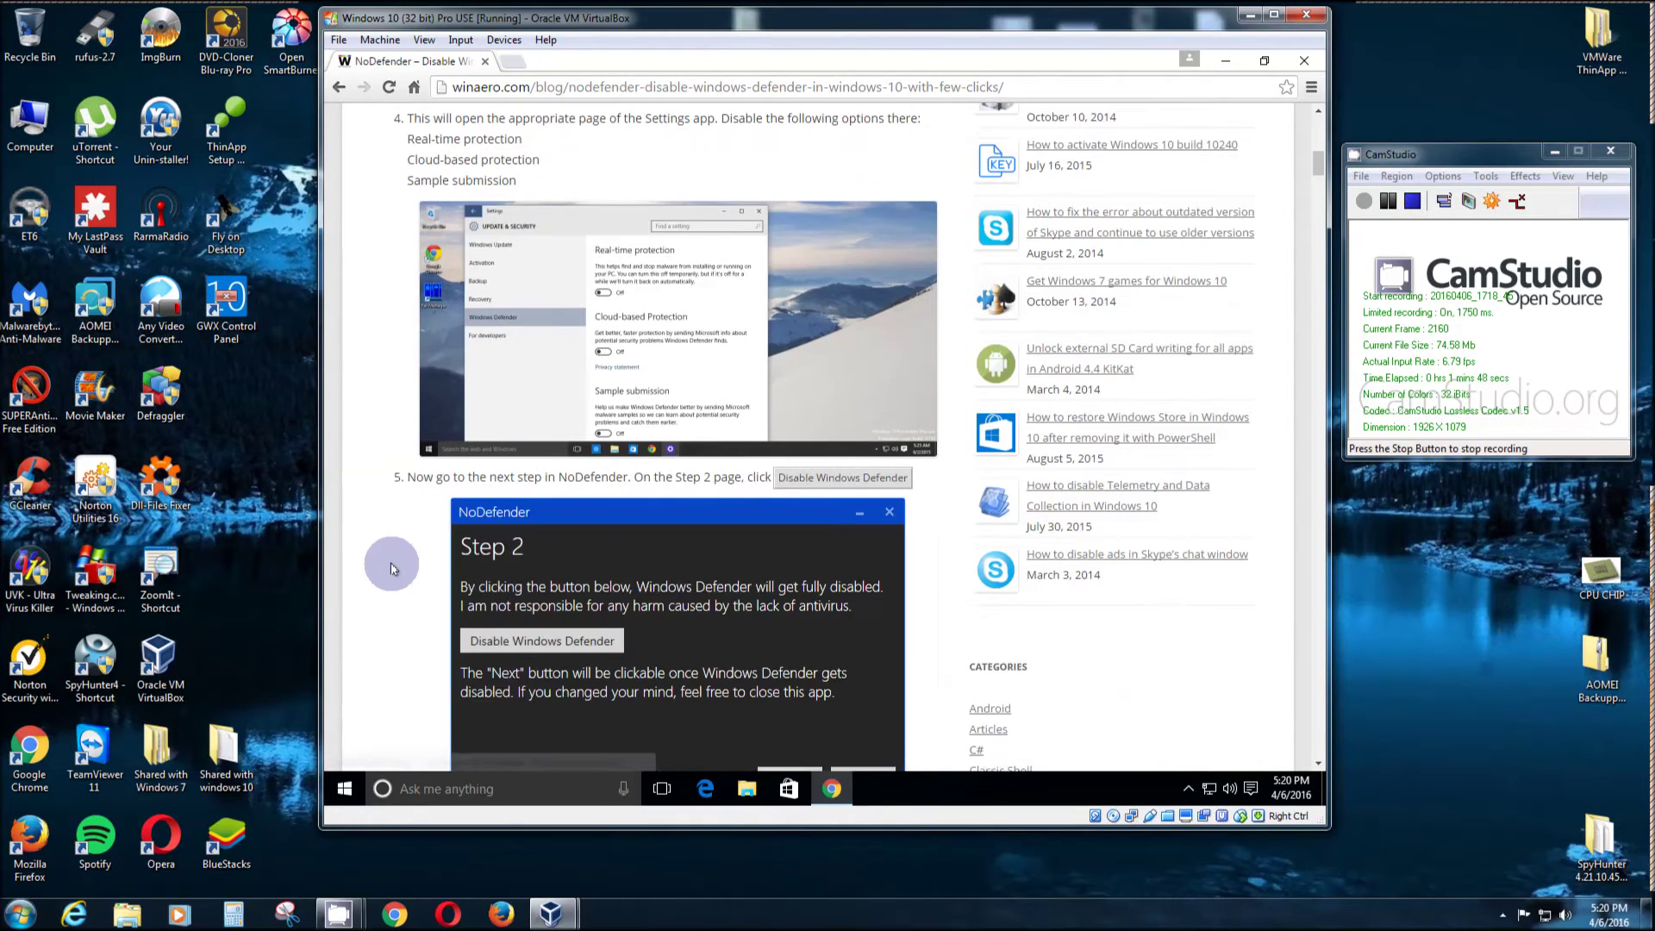
{"action": "scroll", "coordinate": [392, 564], "scroll_direction": "up", "scroll_amount": 8}
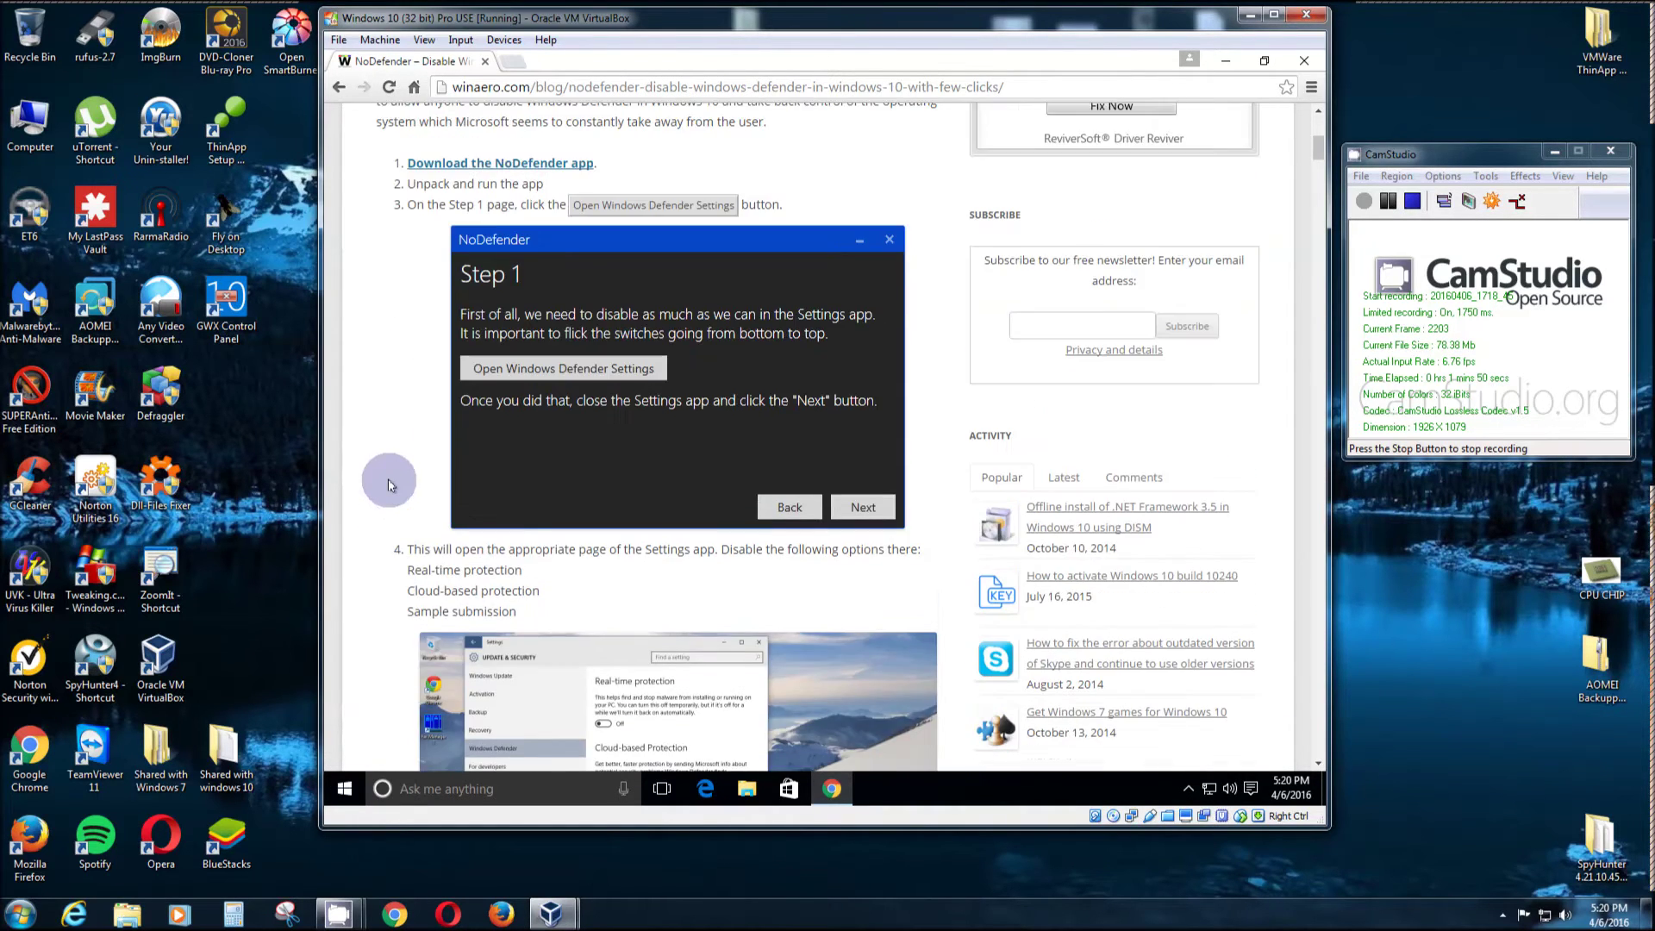
{"action": "scroll", "coordinate": [390, 466], "scroll_direction": "up", "scroll_amount": 3}
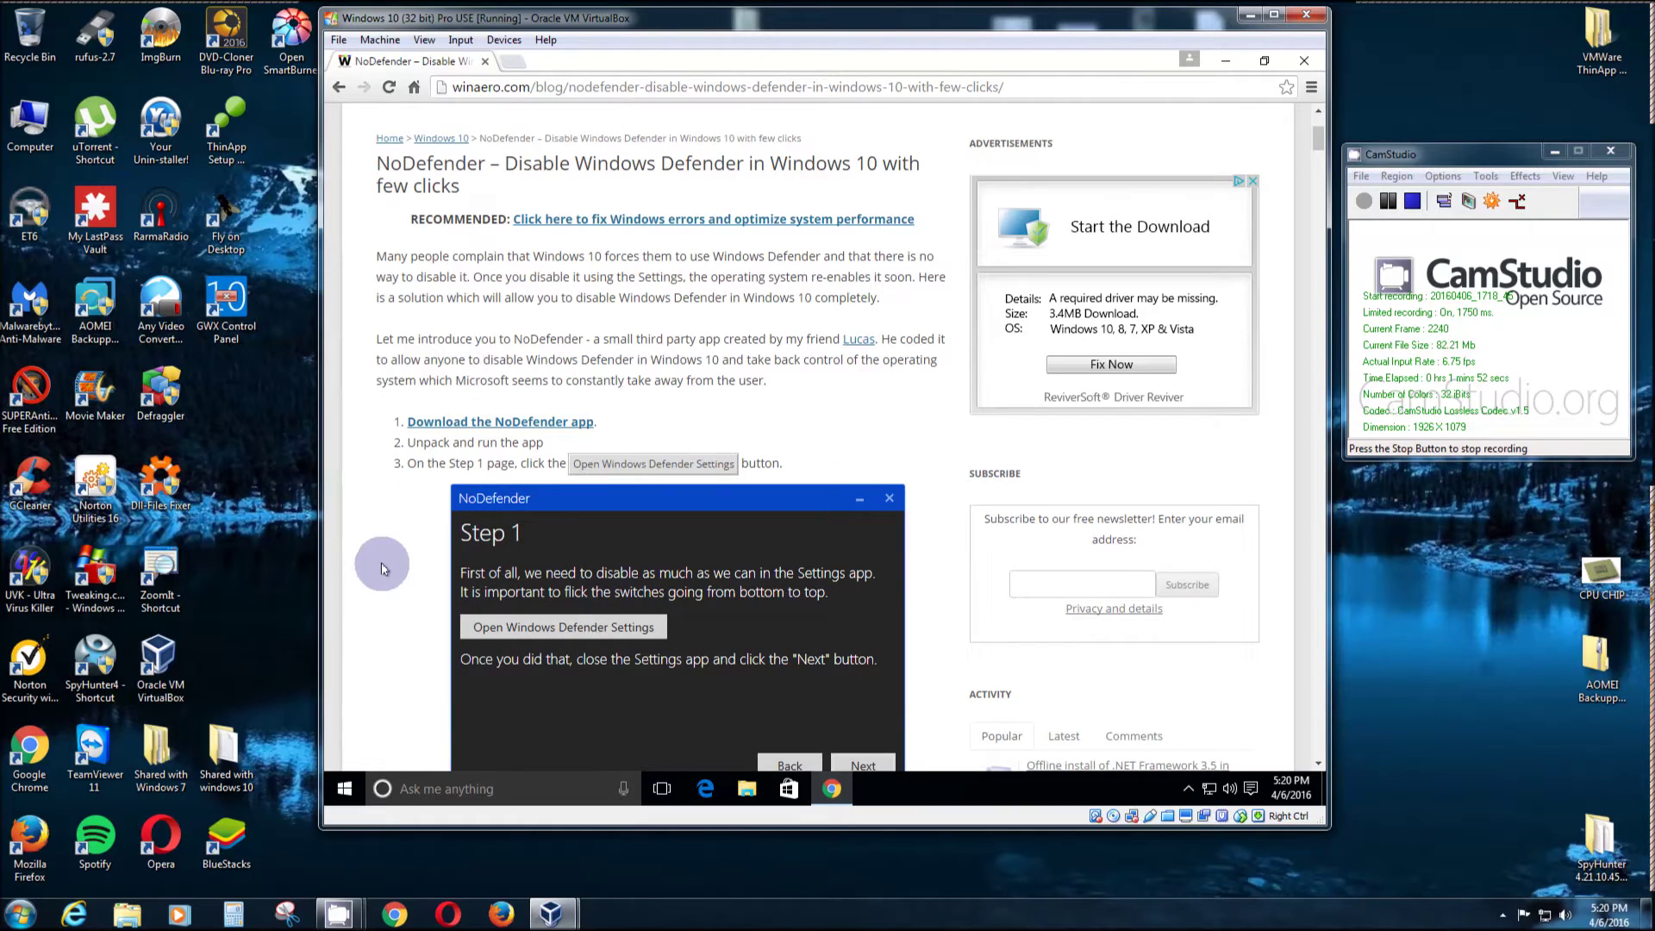
{"action": "left_click", "coordinate": [506, 423]}
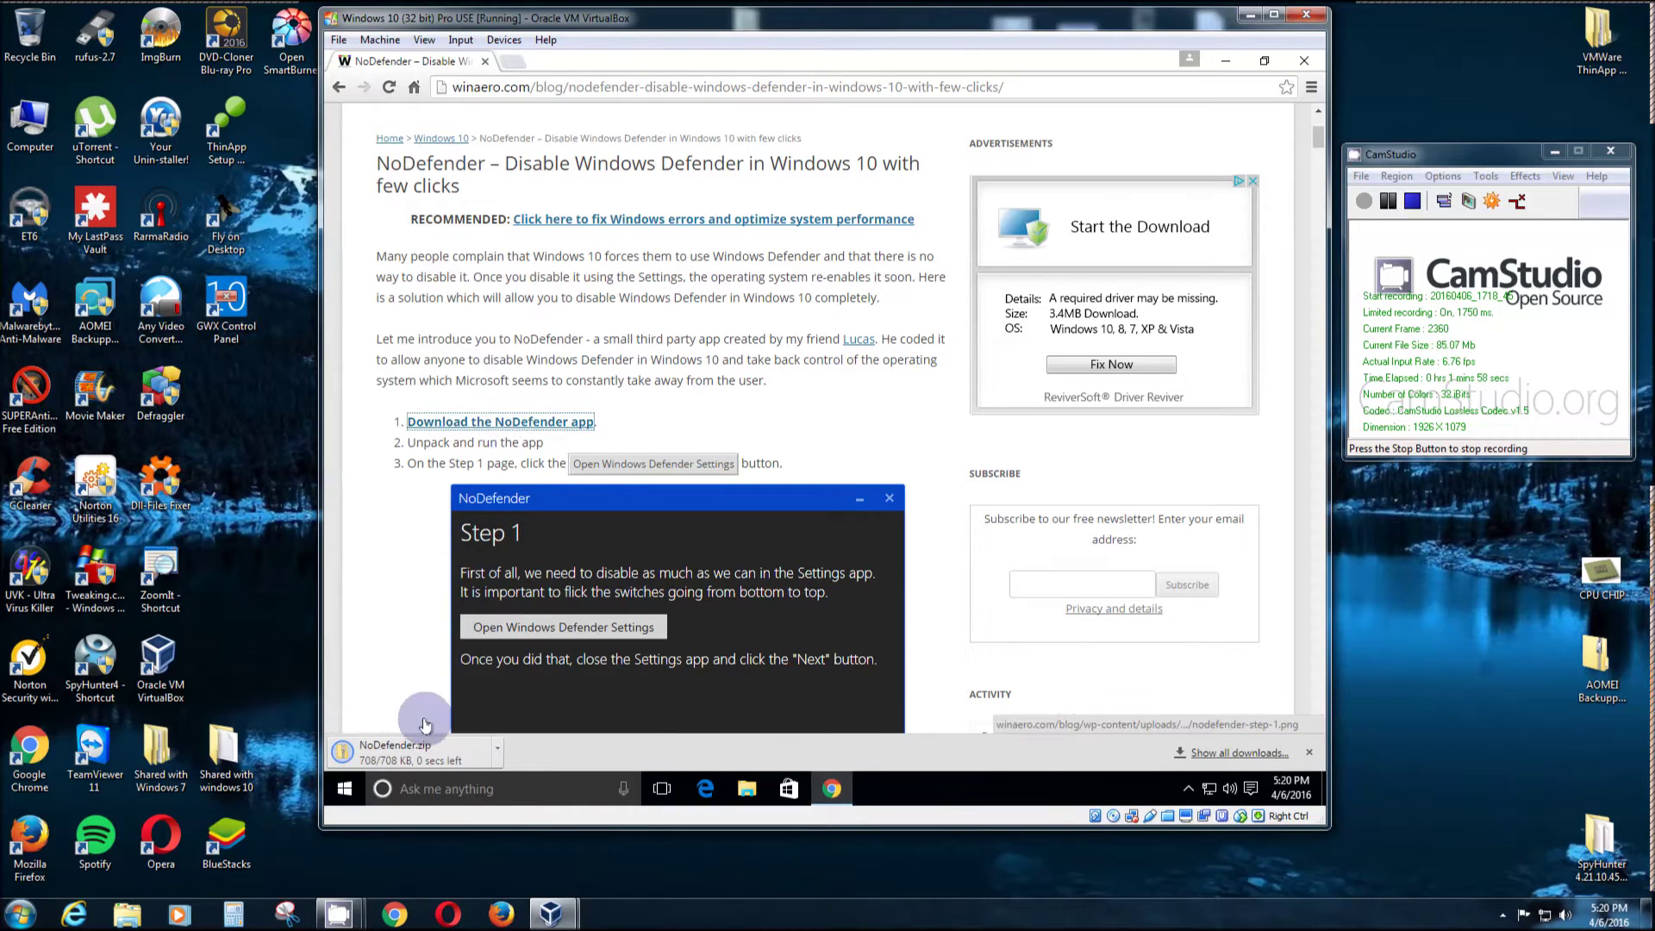
Show the downloaded NoDefender.zip in the Downloads folder in File Explorer.
{"action": "left_click", "coordinate": [497, 752]}
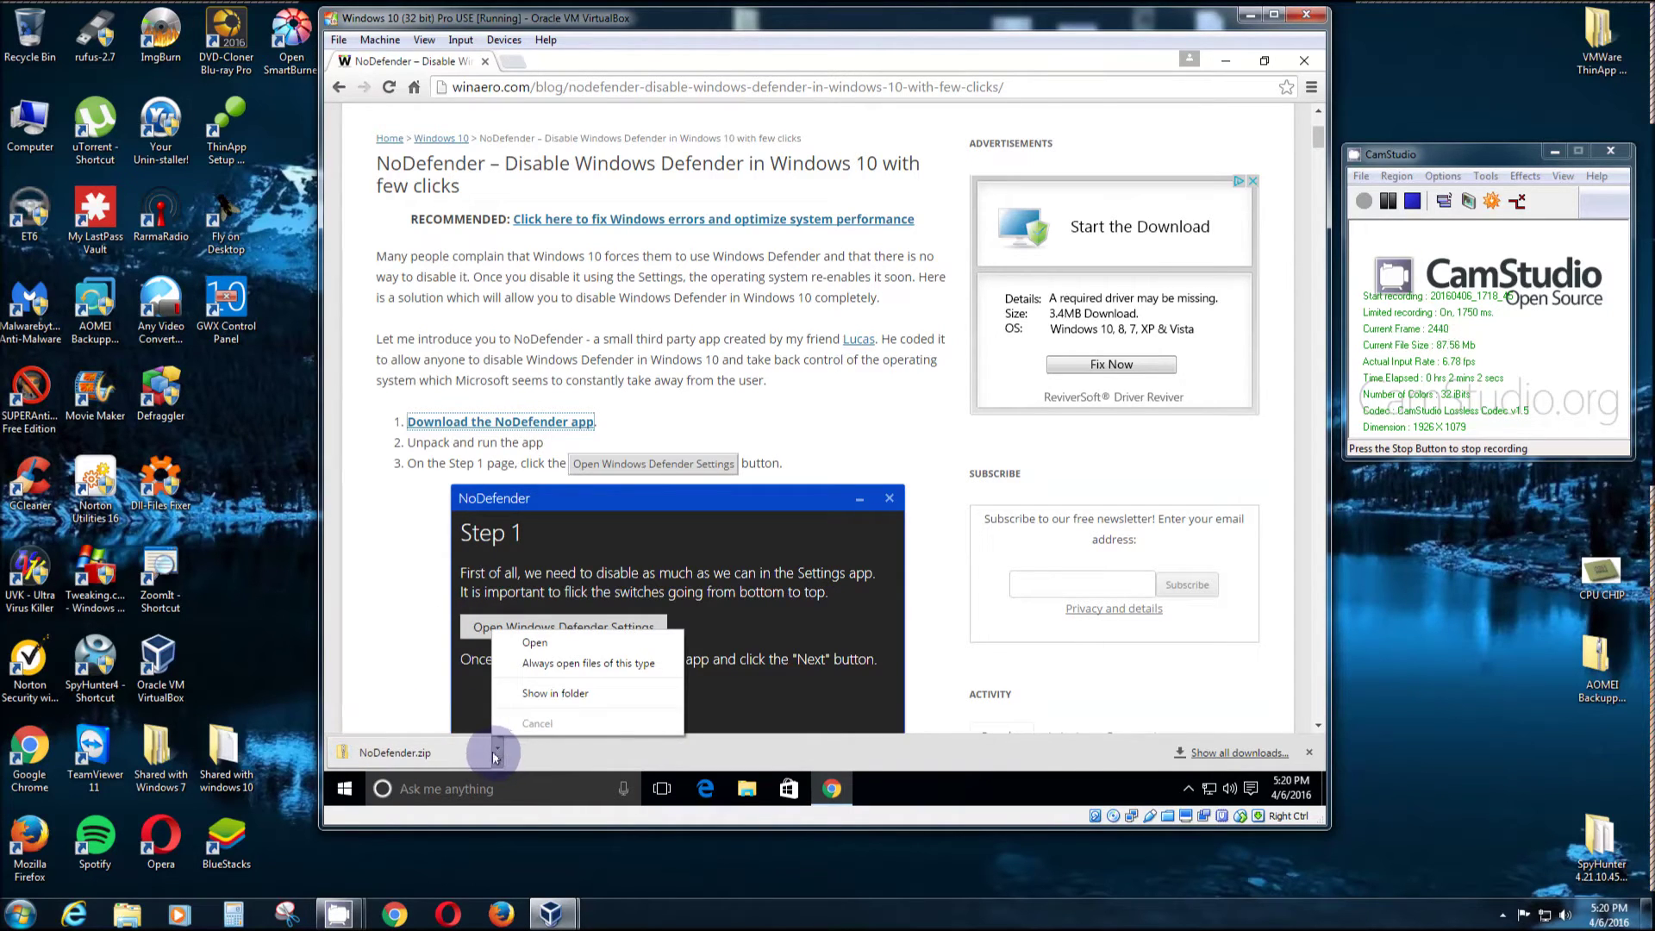
{"action": "left_click", "coordinate": [561, 695]}
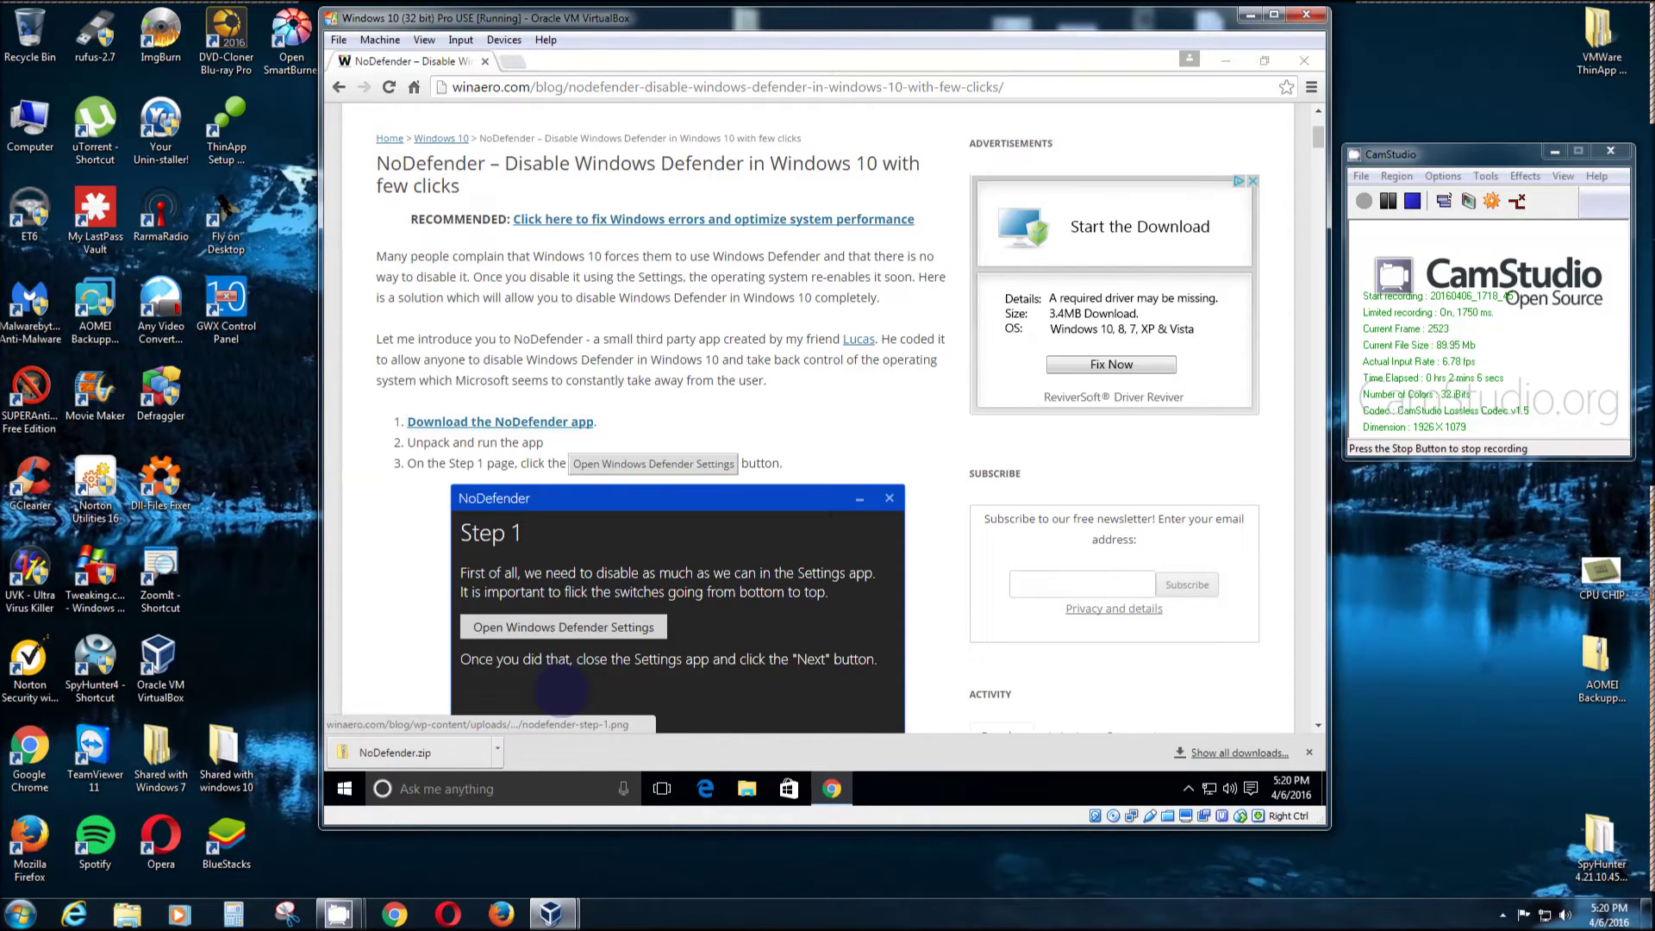
Close Chrome and move the NoDefender zip from Downloads onto the desktop.
{"action": "left_click", "coordinate": [1303, 69]}
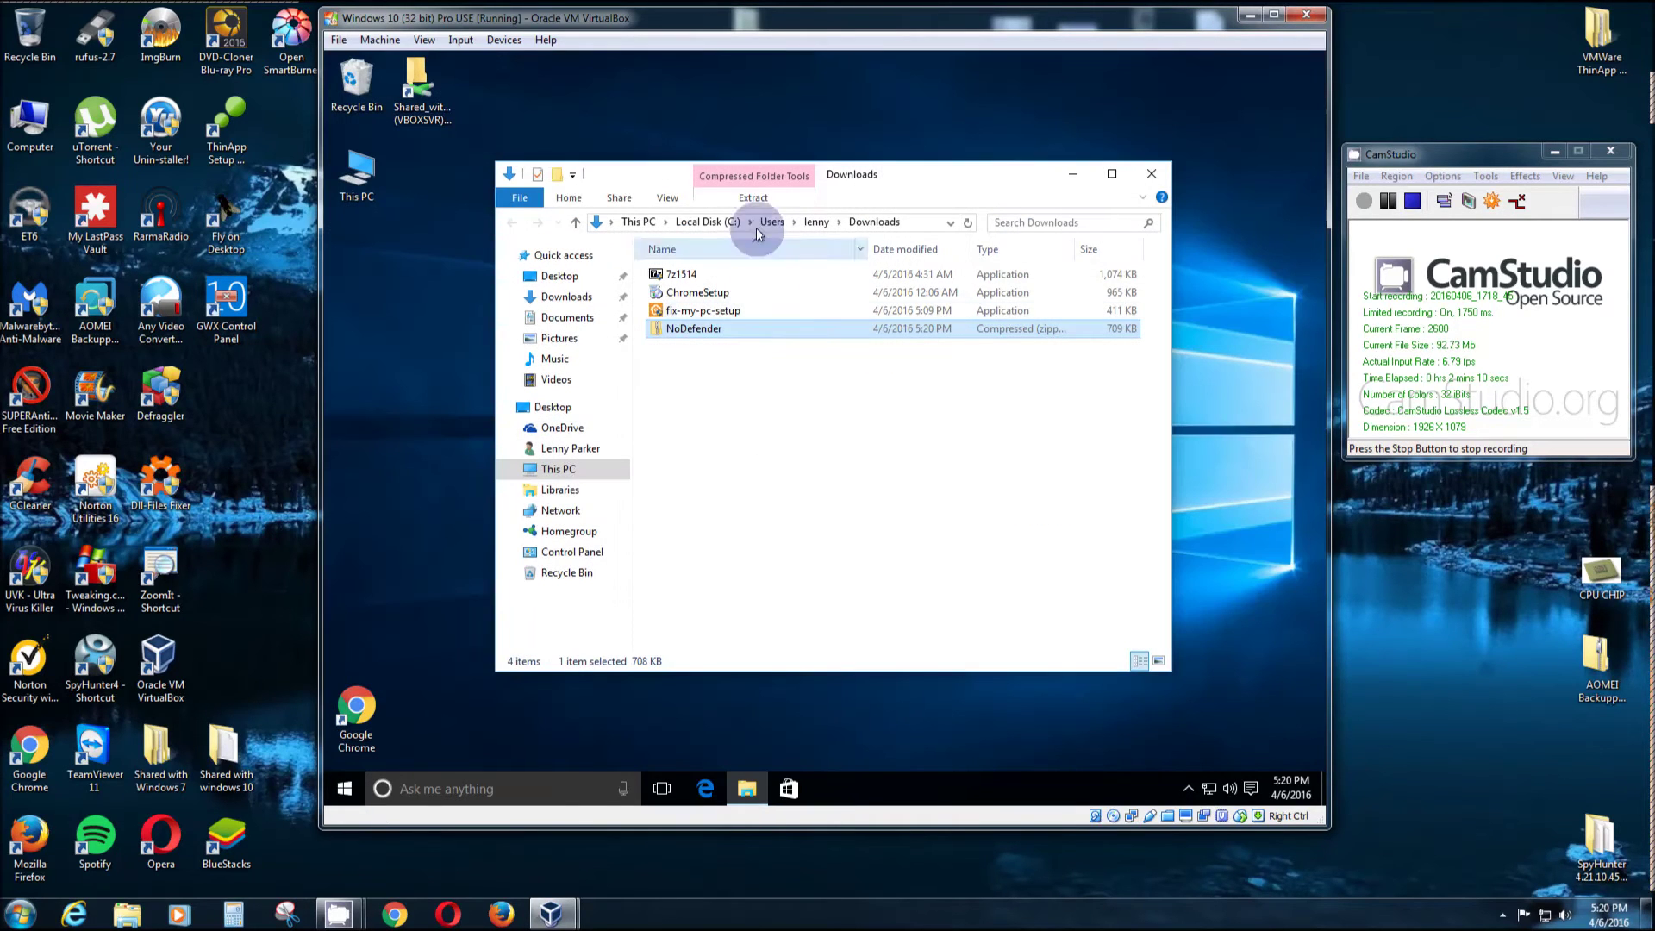
{"action": "left_click_drag", "start_coordinate": [718, 335], "coordinate": [419, 386]}
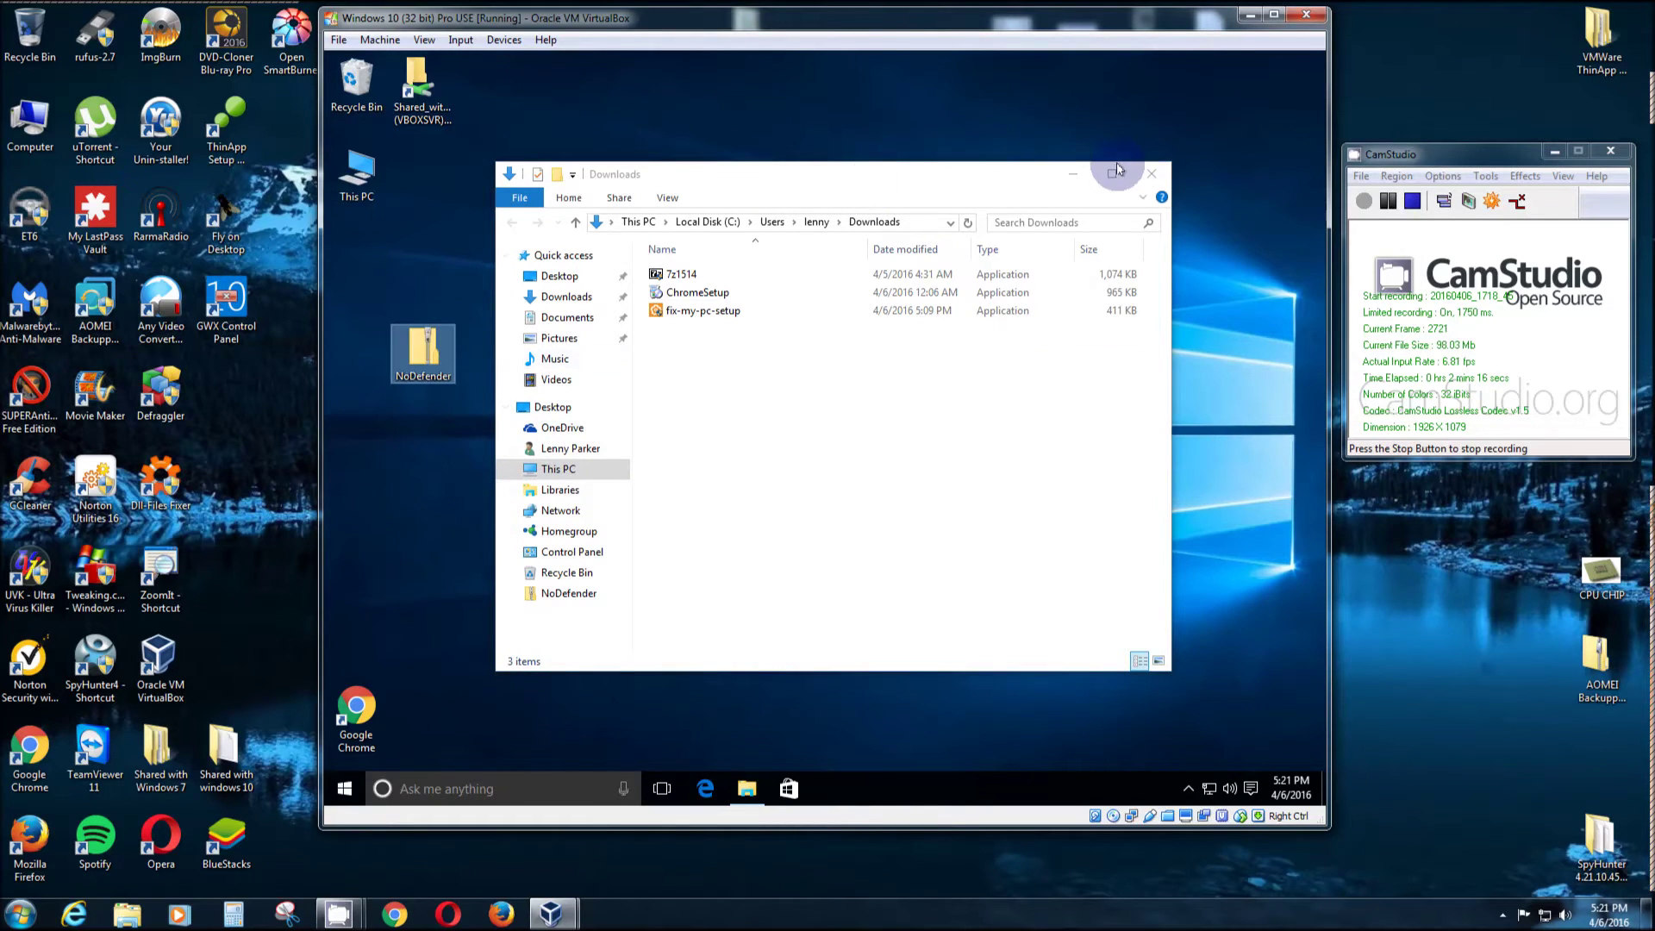
{"action": "left_click", "coordinate": [1073, 173]}
{"action": "left_click_drag", "start_coordinate": [442, 343], "coordinate": [895, 164]}
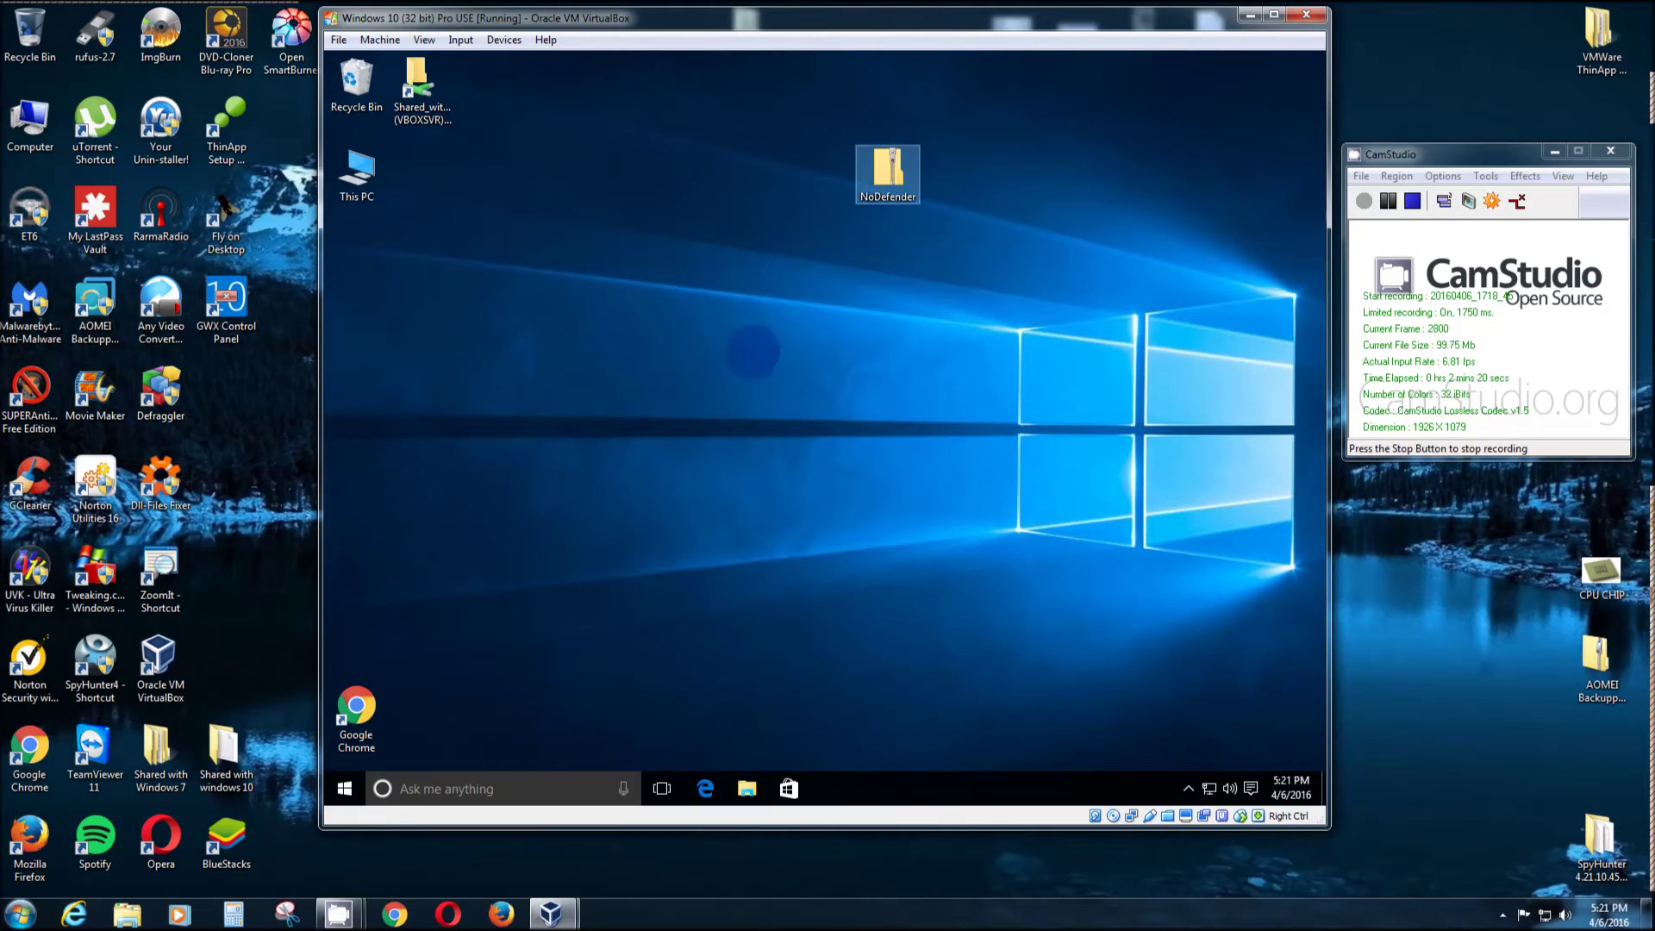
Bring up the context menu for the NoDefender zip on the desktop.
{"action": "key", "text": "shift+F10"}
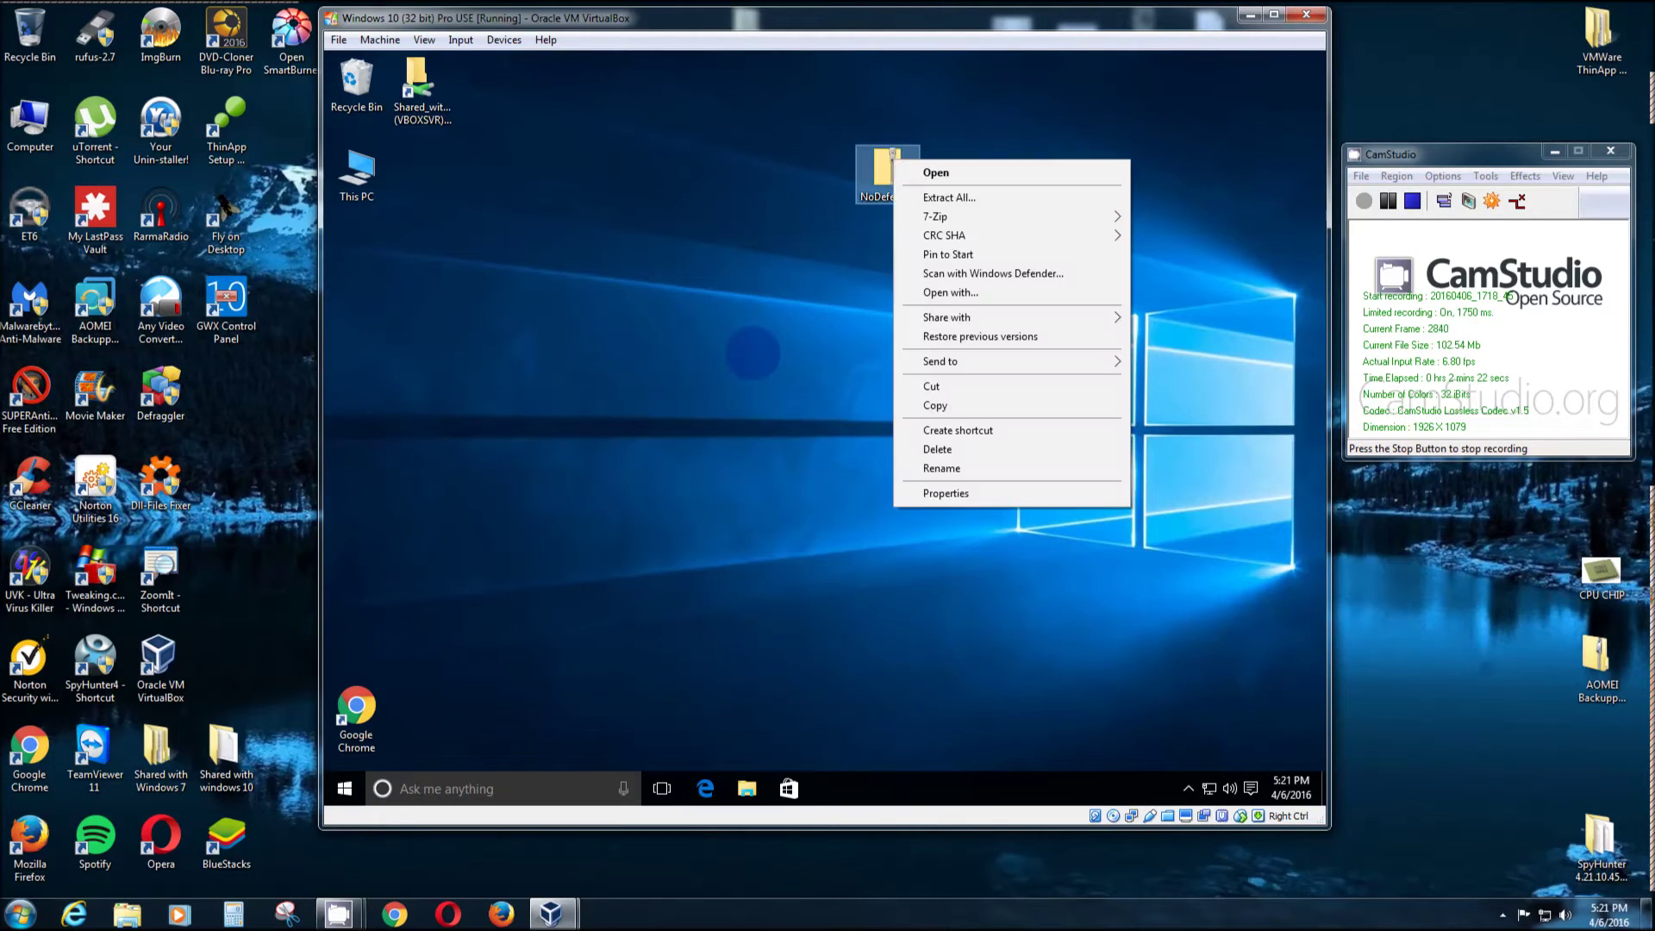
{"action": "left_click", "coordinate": [831, 319]}
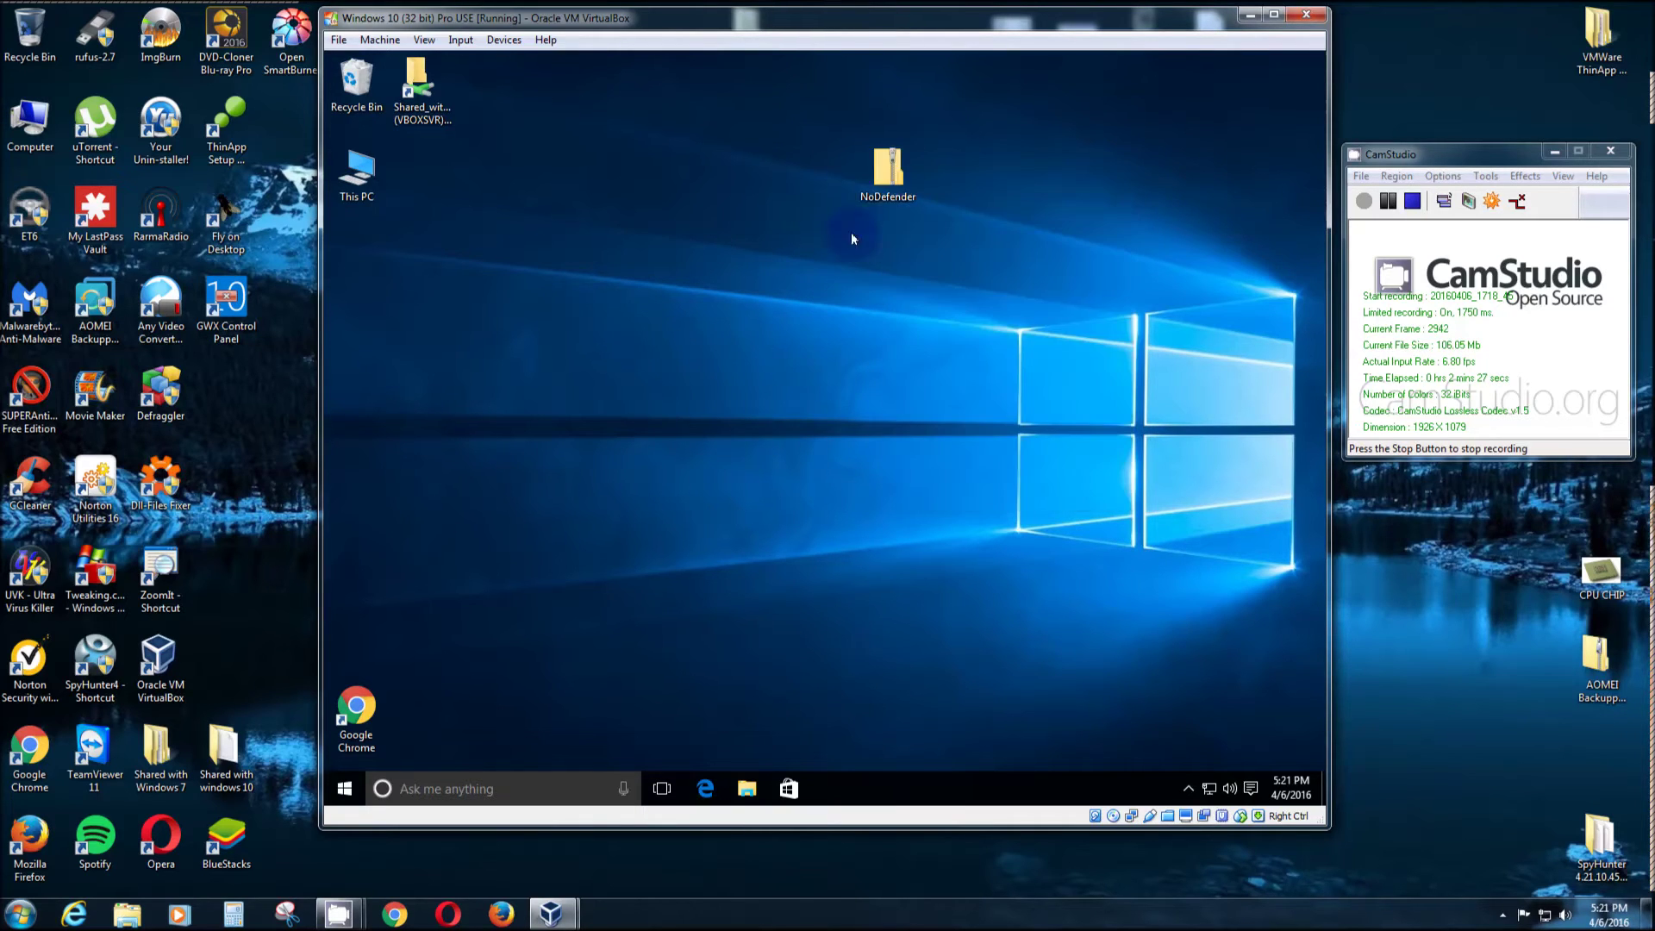
{"action": "right_click", "coordinate": [899, 174]}
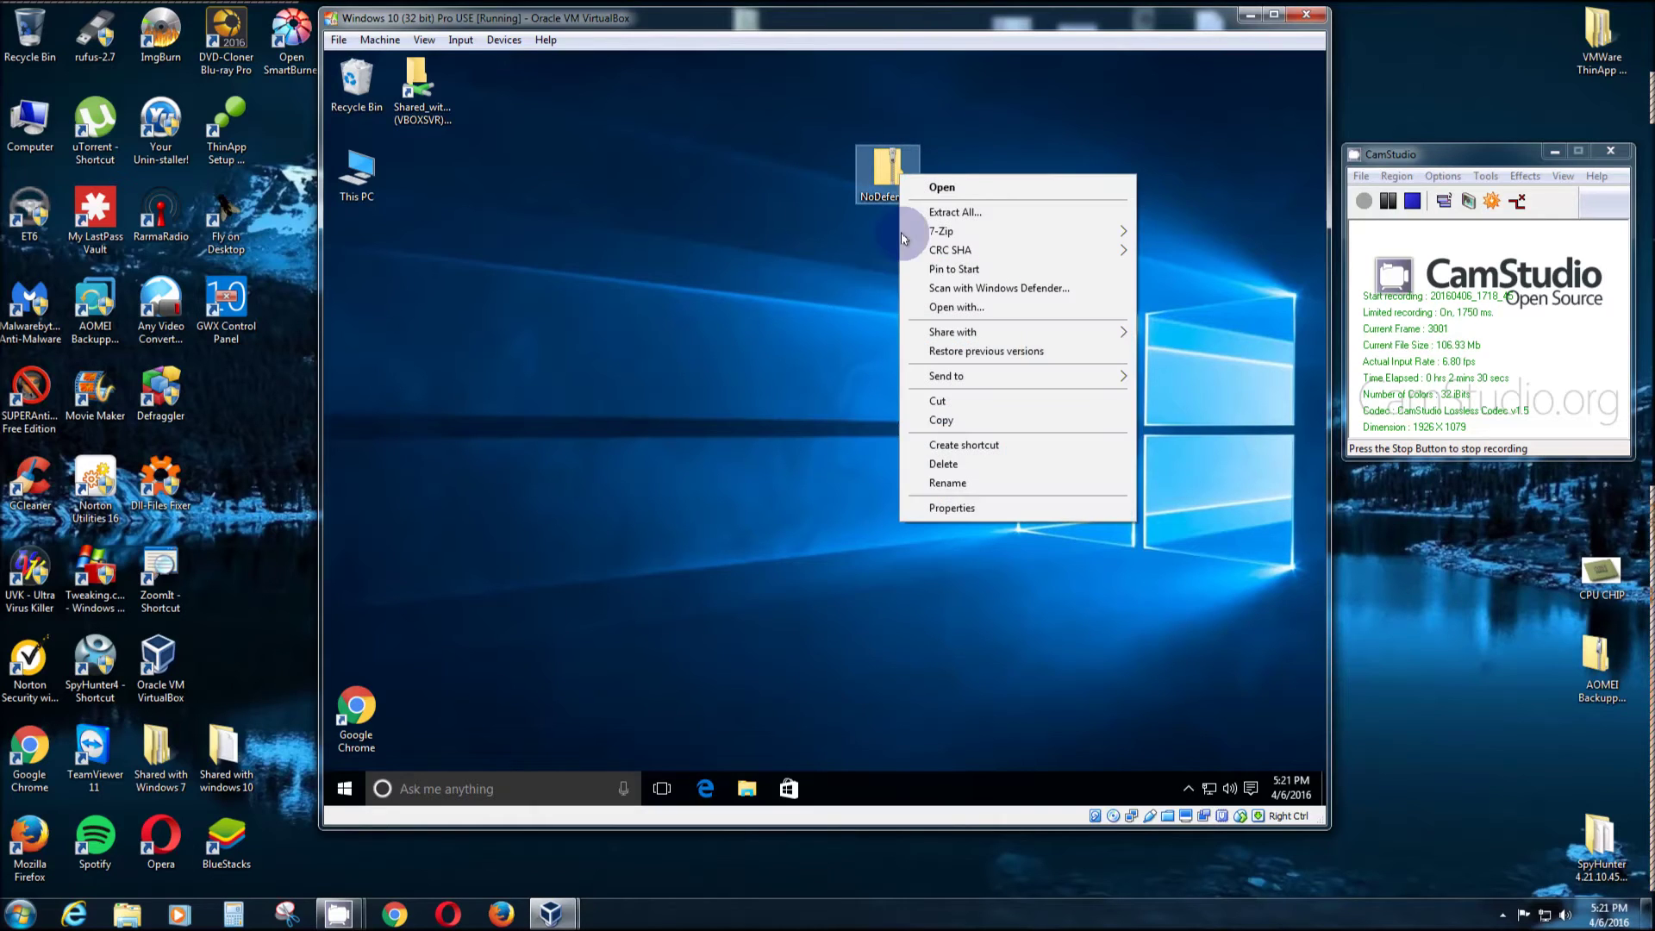
Extract all of the NoDefender zip with 'Show extracted files when complete' unticked.
{"action": "left_click", "coordinate": [931, 213]}
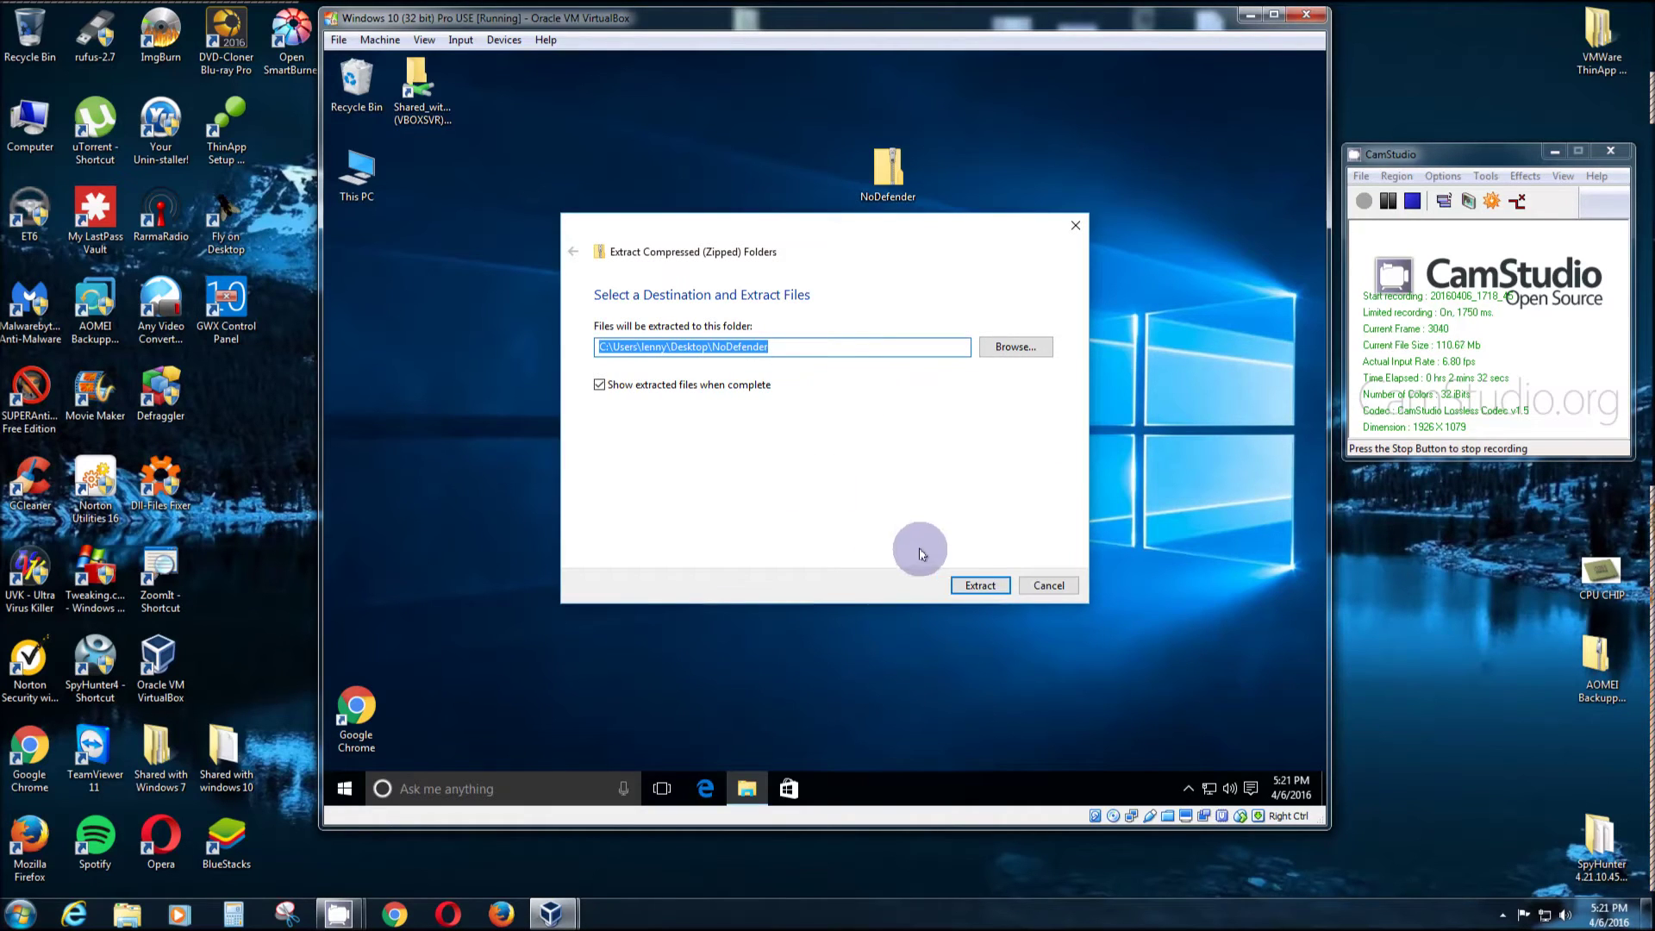
{"action": "left_click", "coordinate": [599, 385]}
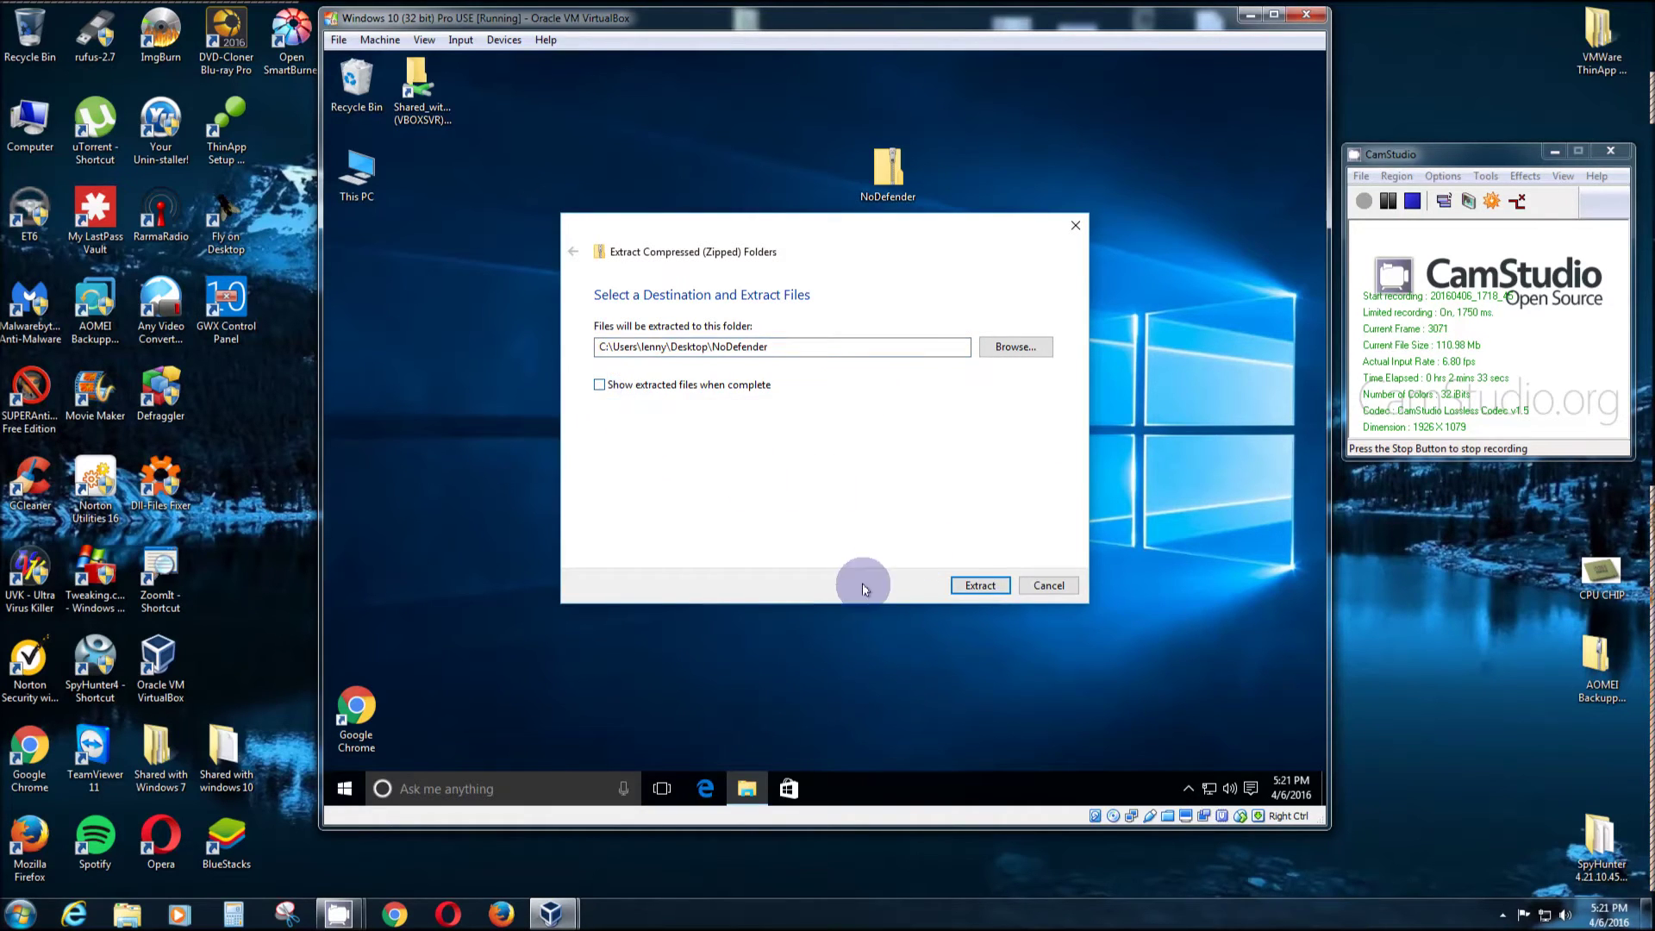
{"action": "left_click", "coordinate": [962, 583]}
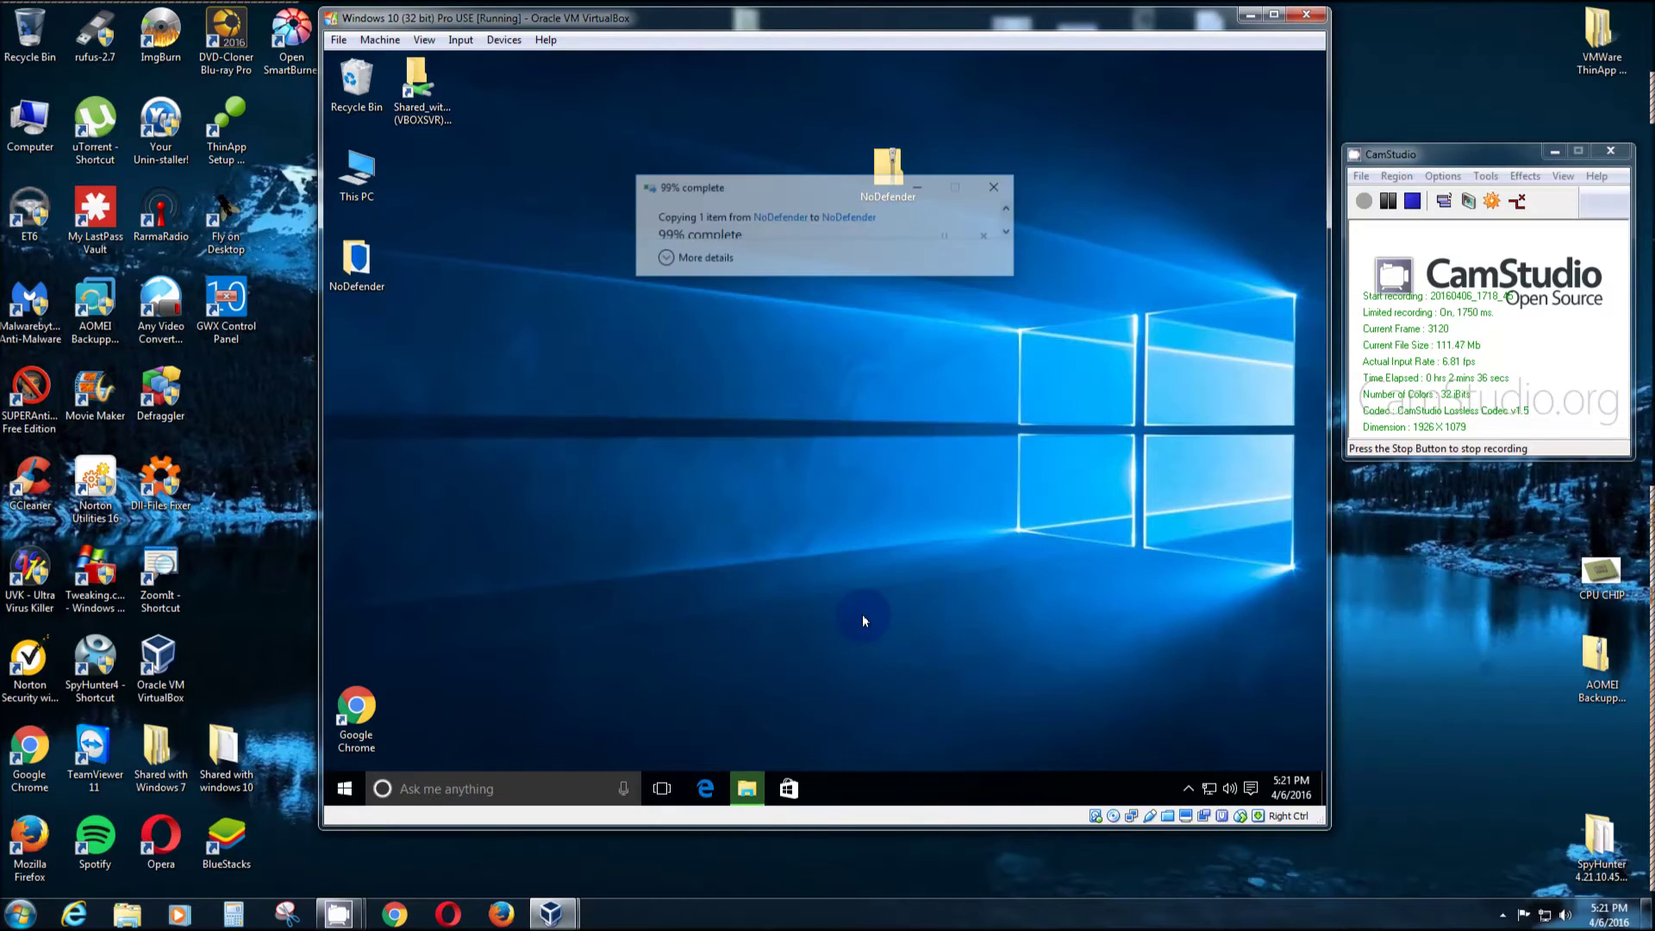
Reposition the extracted NoDefender folder on the desktop and open it.
{"action": "left_click_drag", "start_coordinate": [357, 258], "coordinate": [715, 255]}
{"action": "left_click_drag", "start_coordinate": [888, 172], "coordinate": [853, 93]}
{"action": "left_click_drag", "start_coordinate": [664, 260], "coordinate": [877, 181]}
{"action": "double_click", "coordinate": [877, 181]}
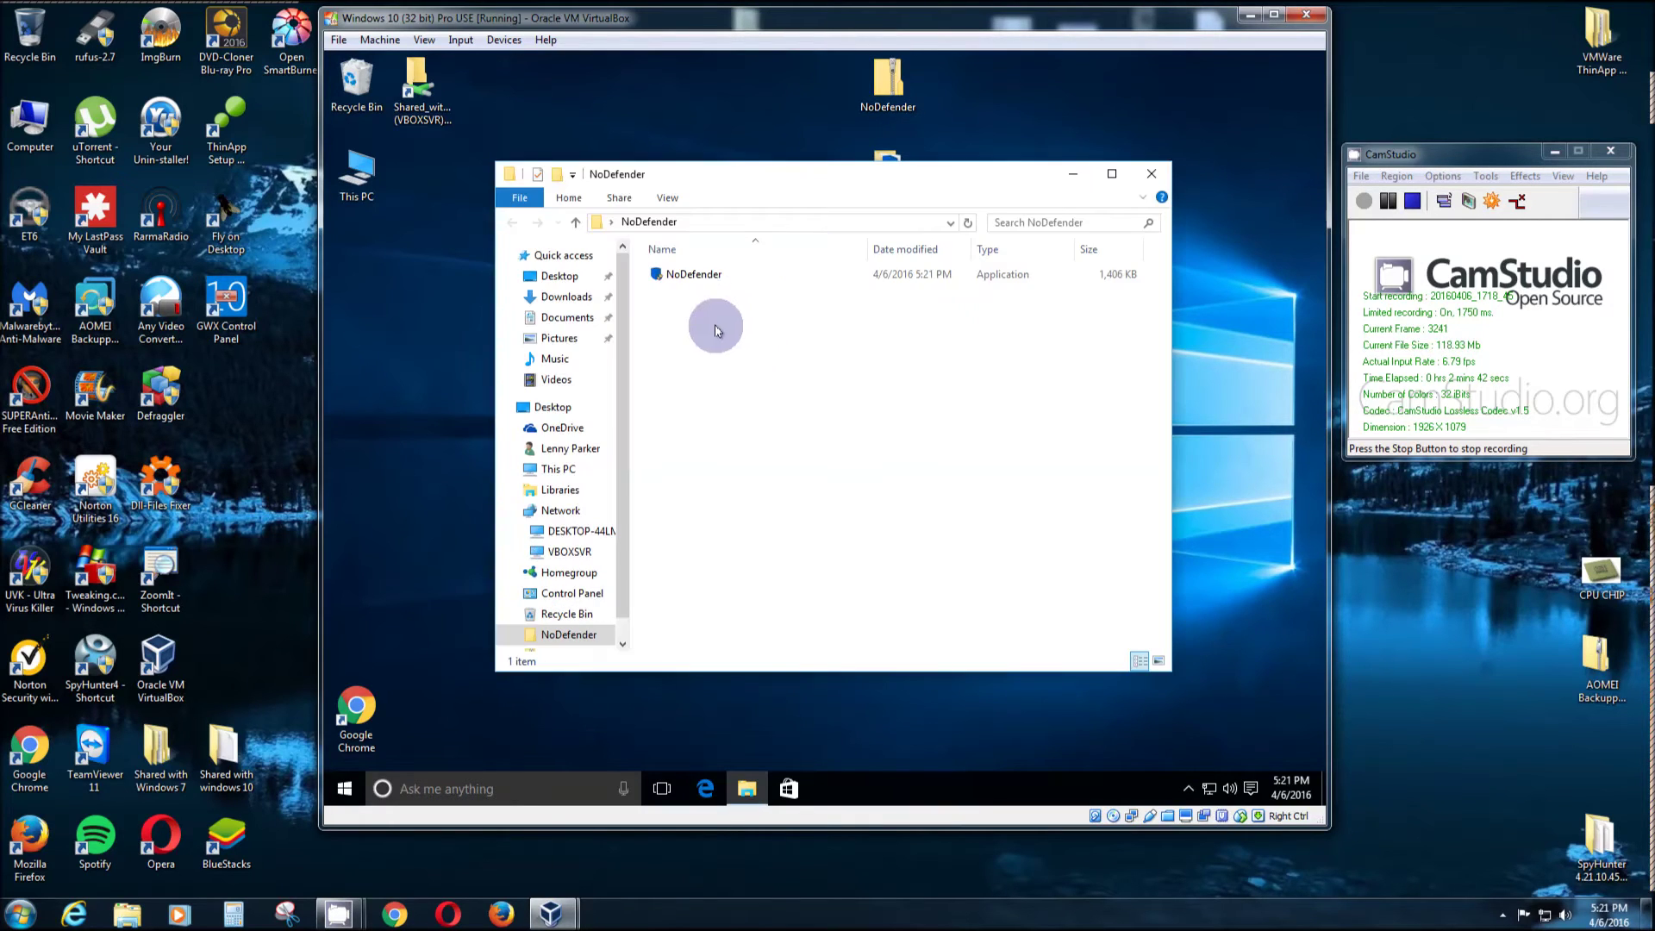
Run NoDefender.exe, approve the UAC prompt, and advance past 'Let's get started' to Step 1.
{"action": "double_click", "coordinate": [681, 277]}
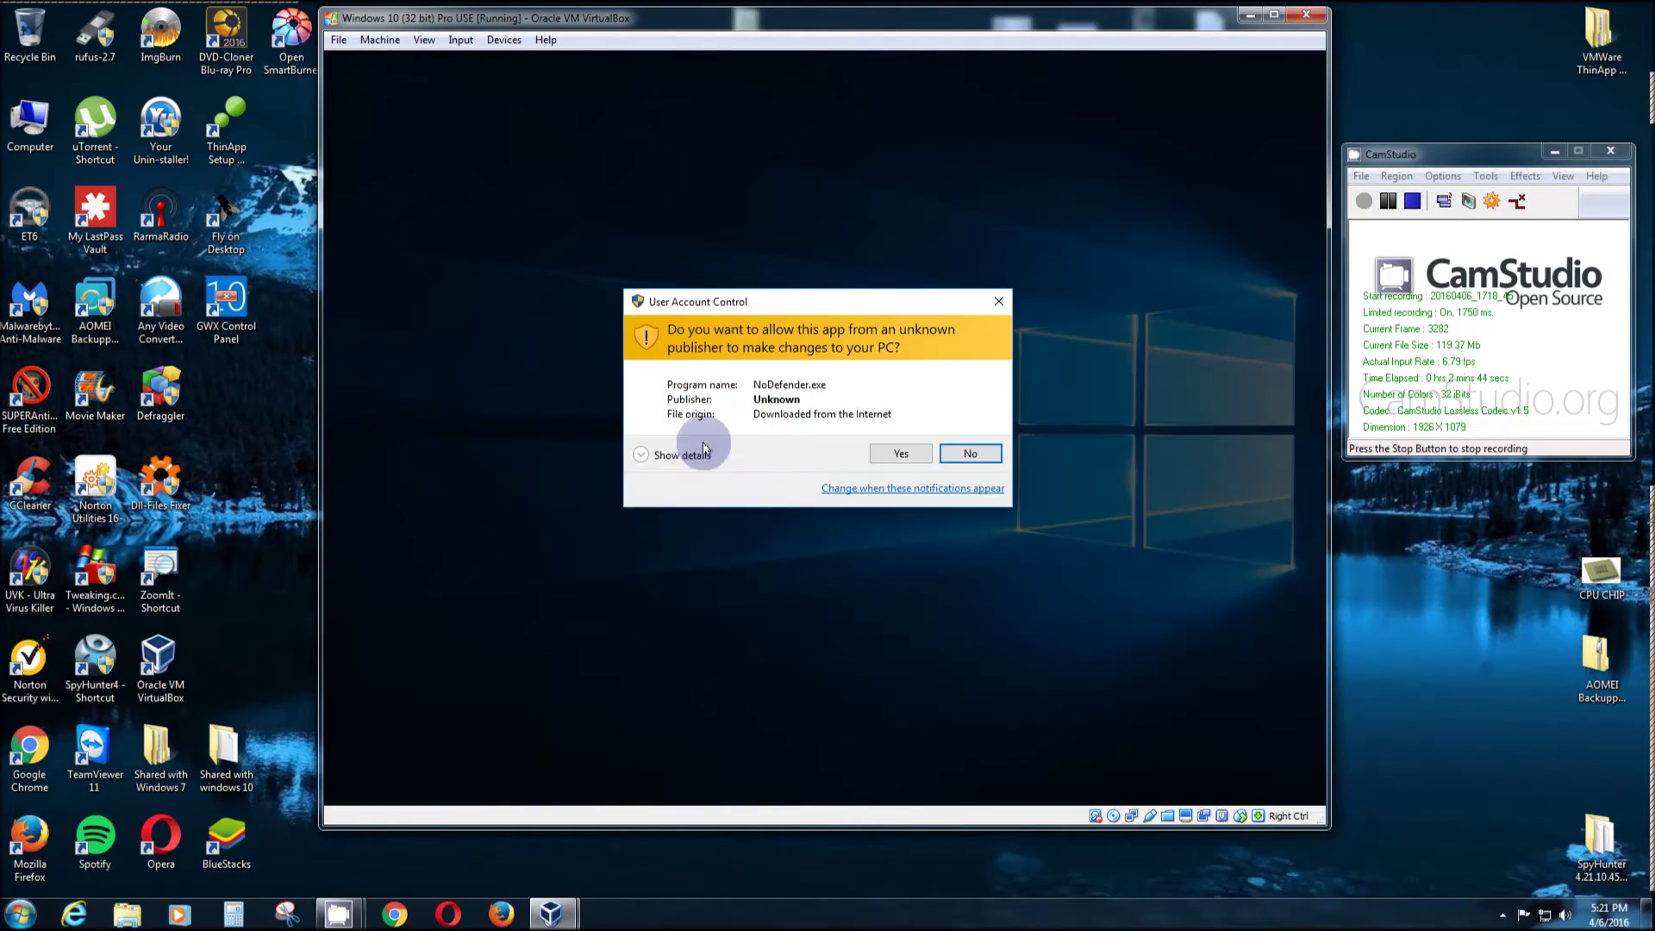
{"action": "left_click", "coordinate": [897, 452]}
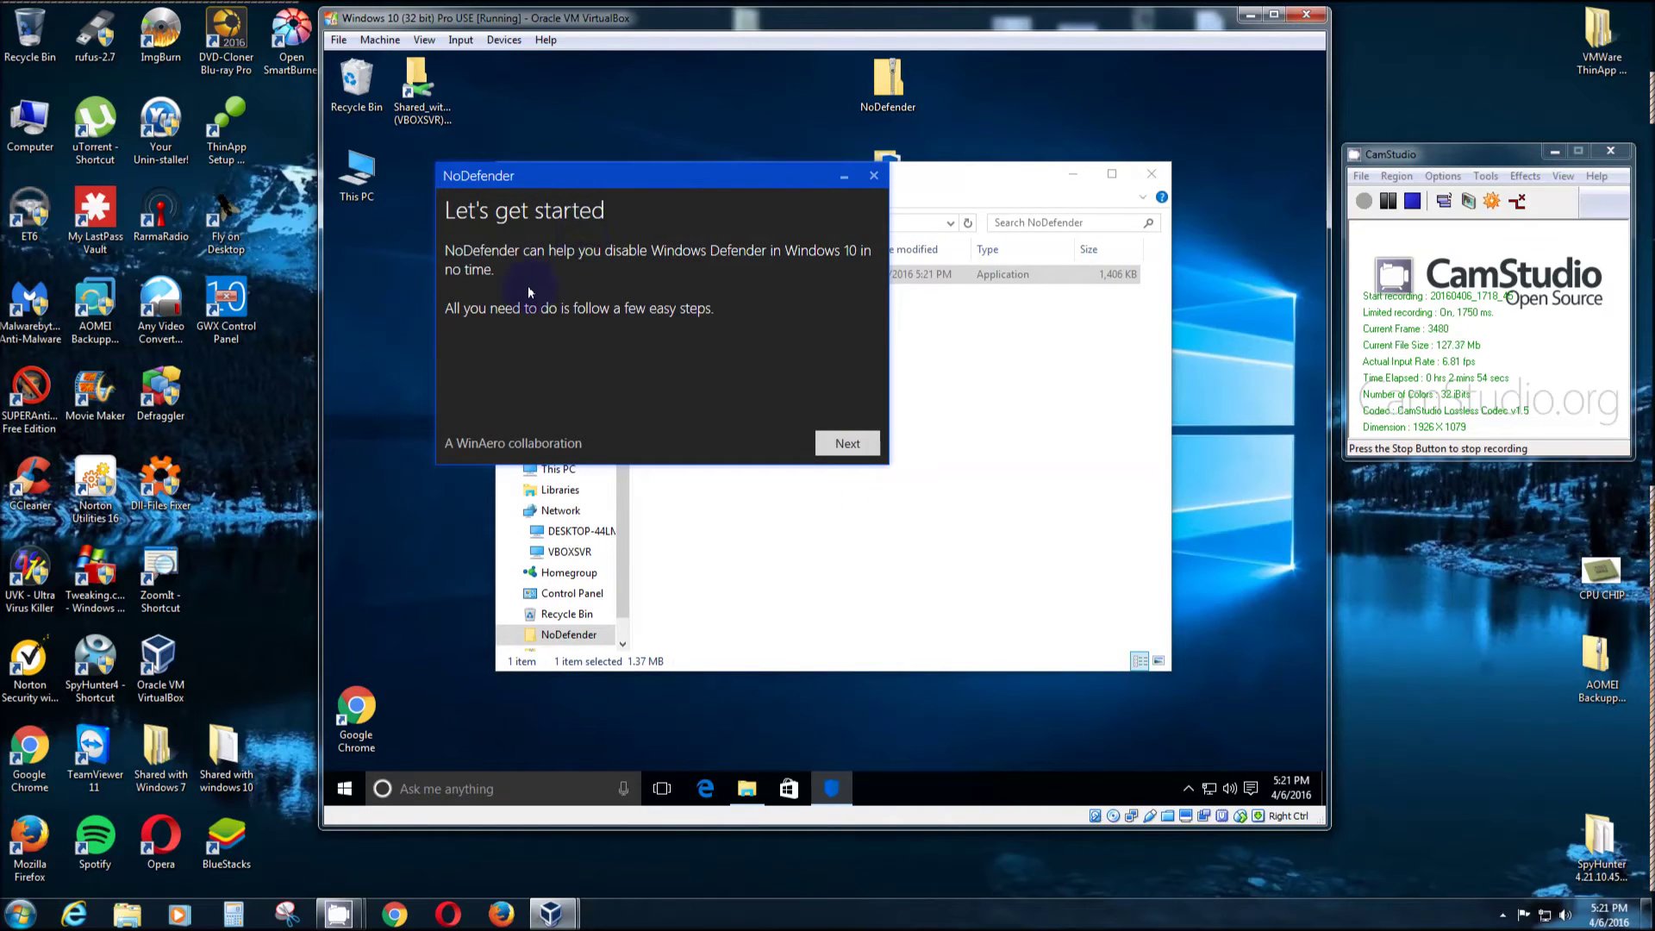
{"action": "left_click", "coordinate": [838, 445]}
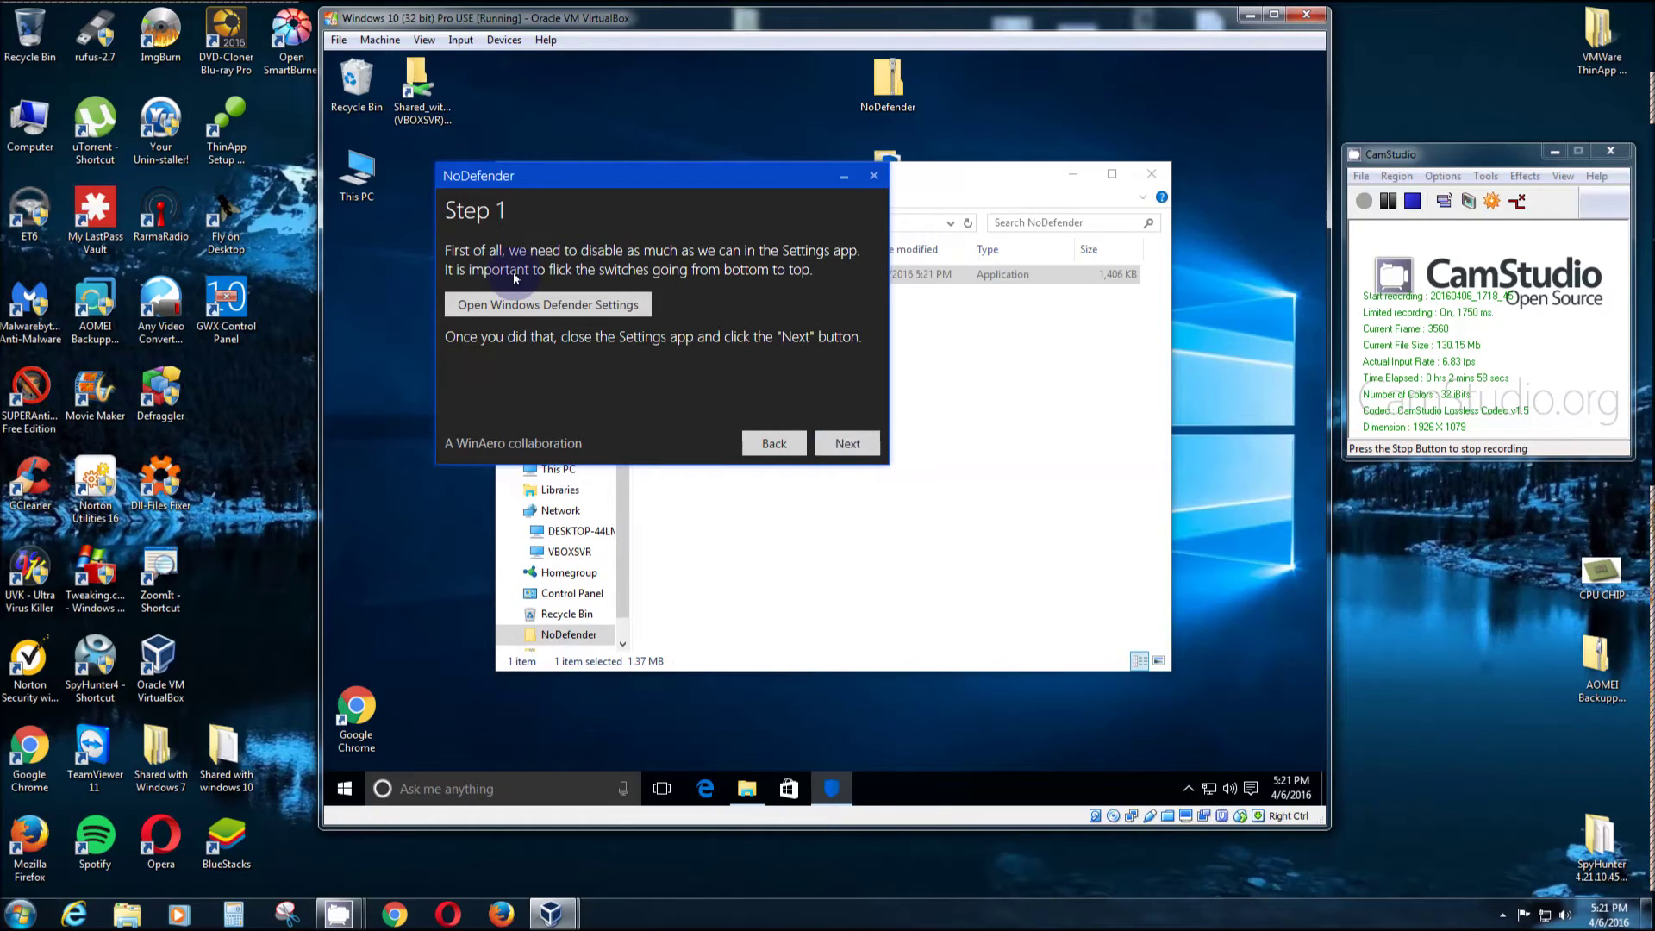
Open Defender settings from NoDefender and switch Real-time, Cloud-based and sample submission Off.
{"action": "left_click", "coordinate": [538, 304]}
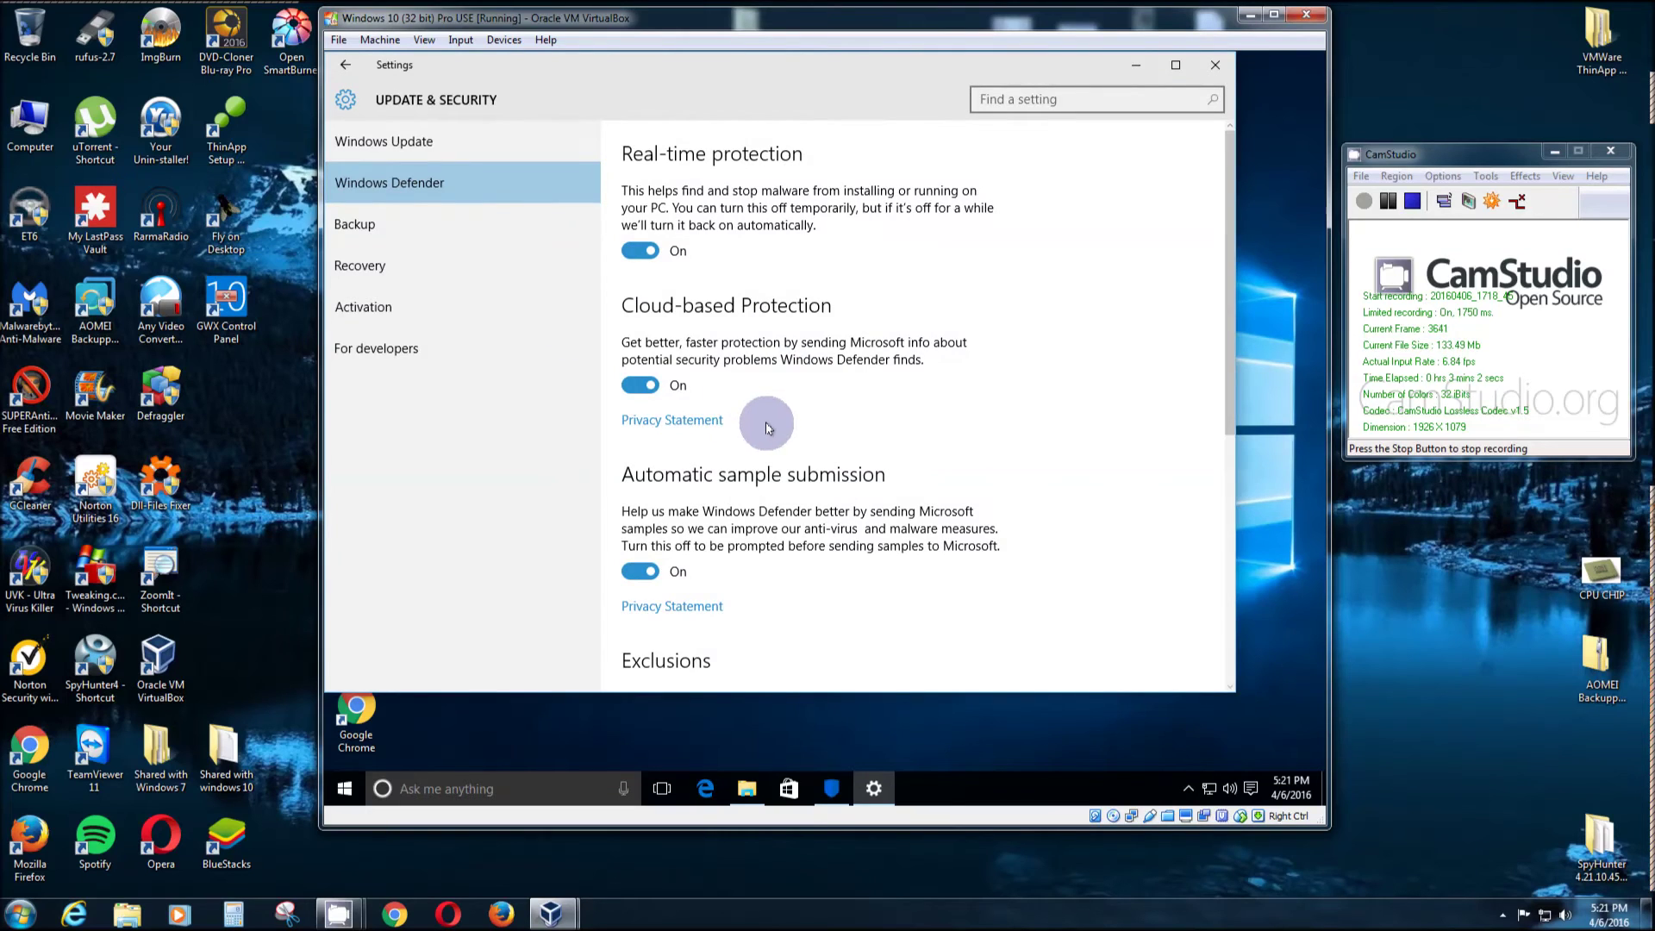
{"action": "left_click", "coordinate": [636, 252]}
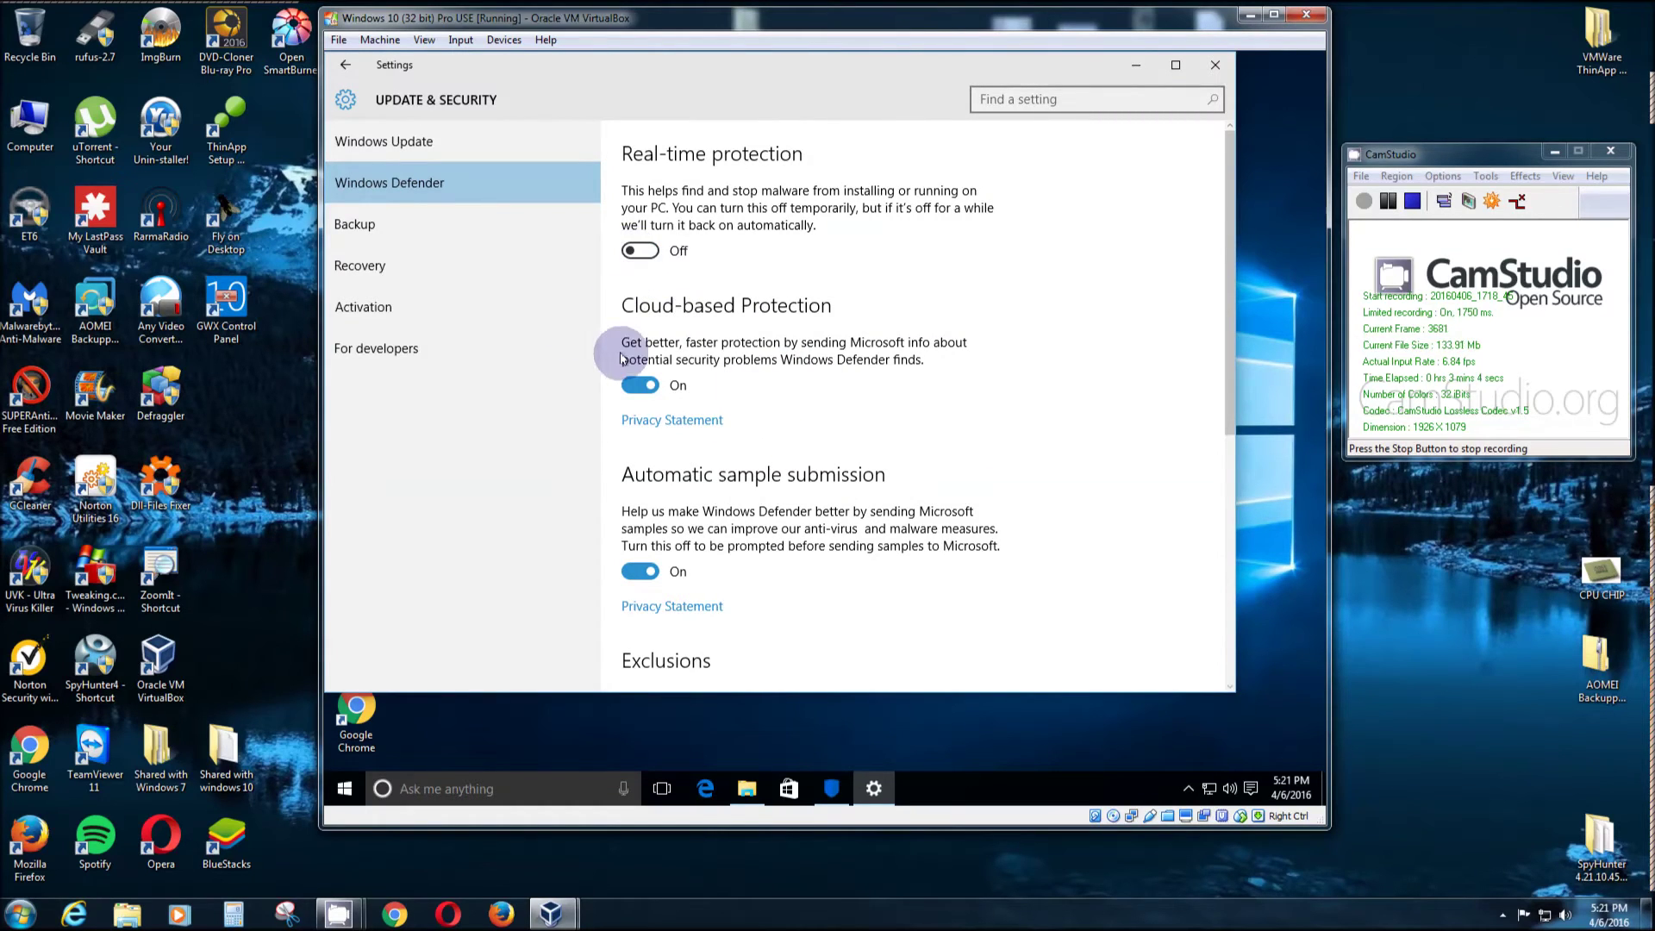
{"action": "left_click", "coordinate": [635, 385]}
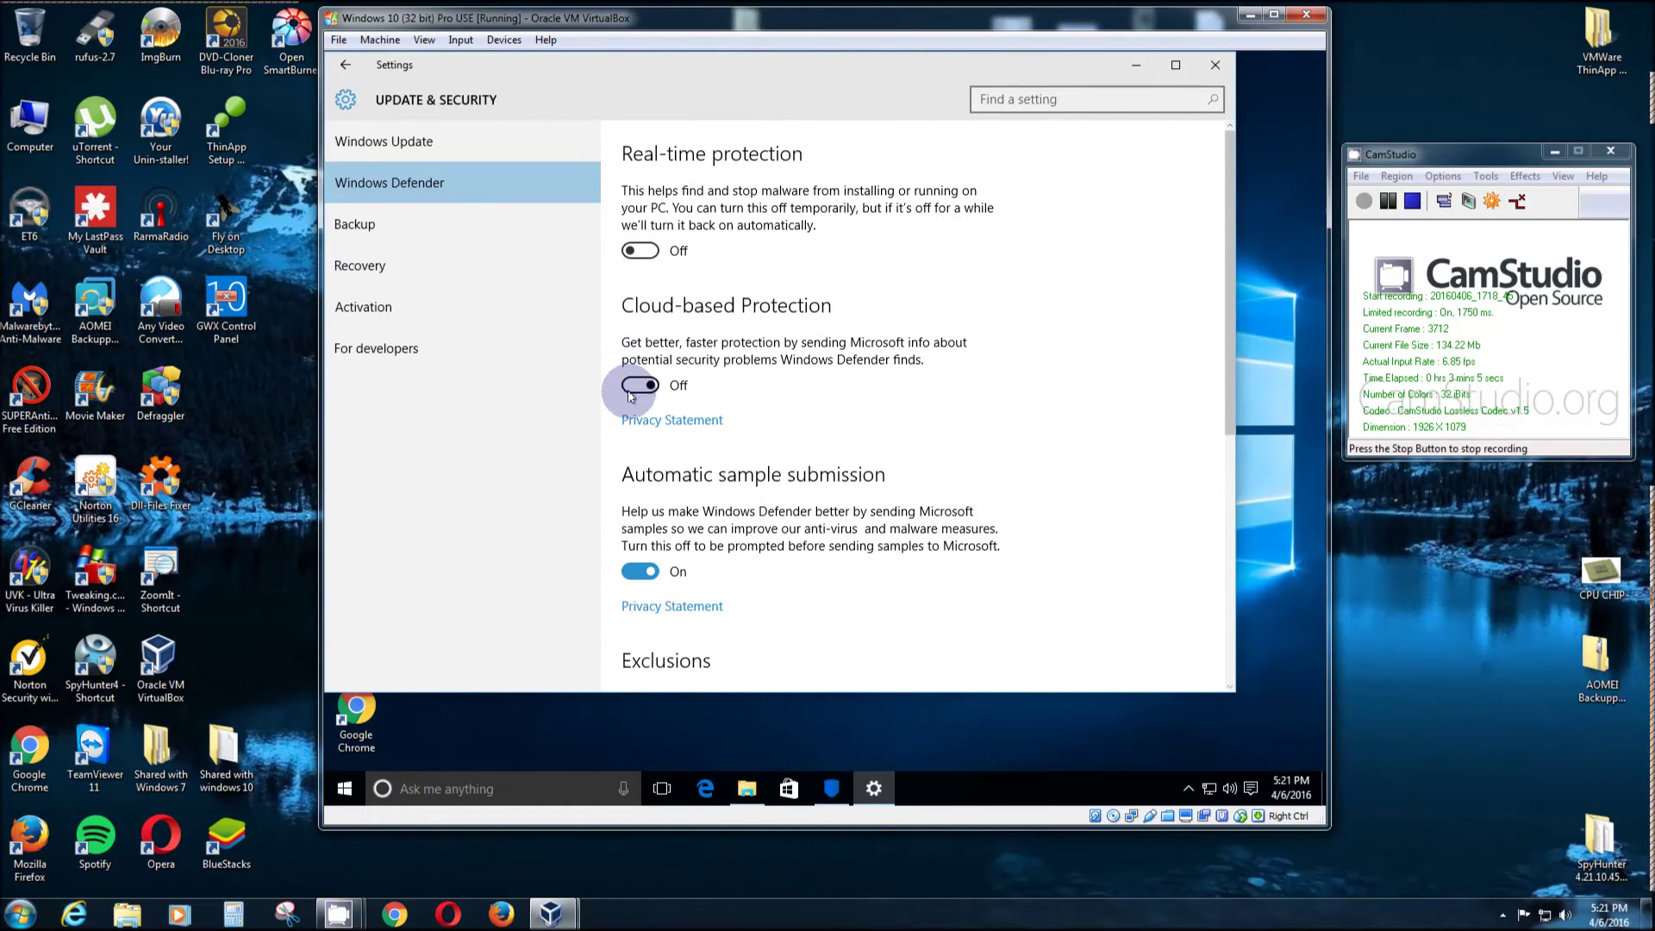
{"action": "left_click", "coordinate": [636, 571]}
{"action": "scroll", "coordinate": [789, 563], "scroll_direction": "down", "scroll_amount": 3}
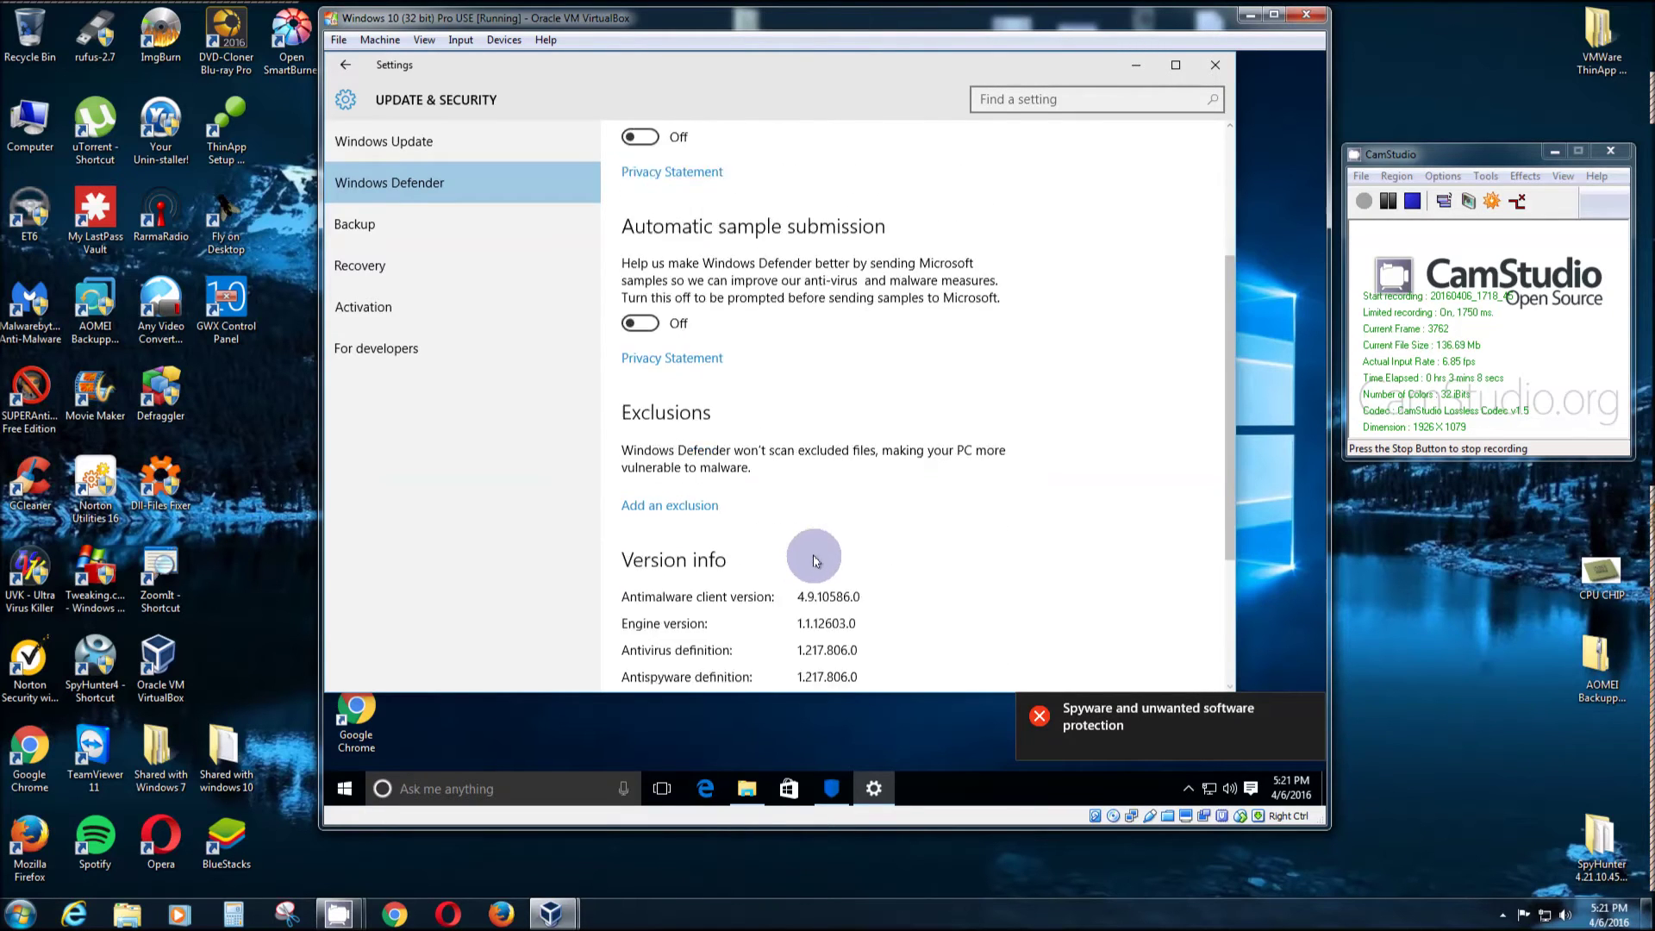
{"action": "scroll", "coordinate": [879, 547], "scroll_direction": "down", "scroll_amount": 3}
{"action": "scroll", "coordinate": [954, 525], "scroll_direction": "up", "scroll_amount": 5}
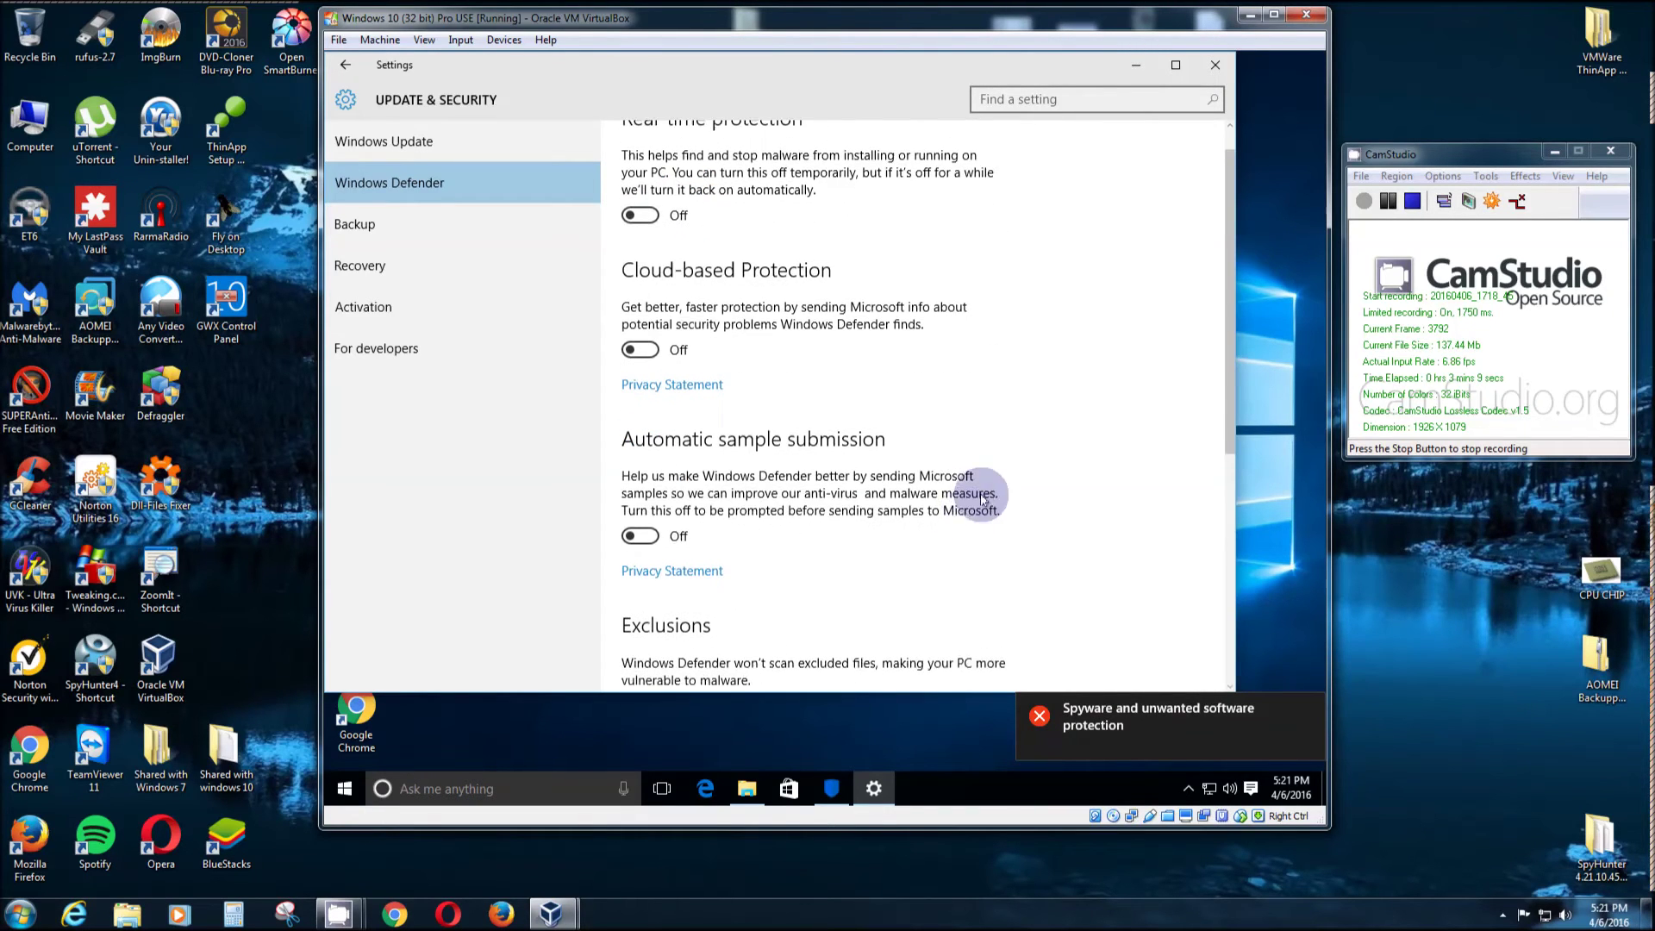
Close Settings, advance NoDefender to Step 2, and choose 'Disable Windows Defender'.
{"action": "left_click", "coordinate": [1216, 64]}
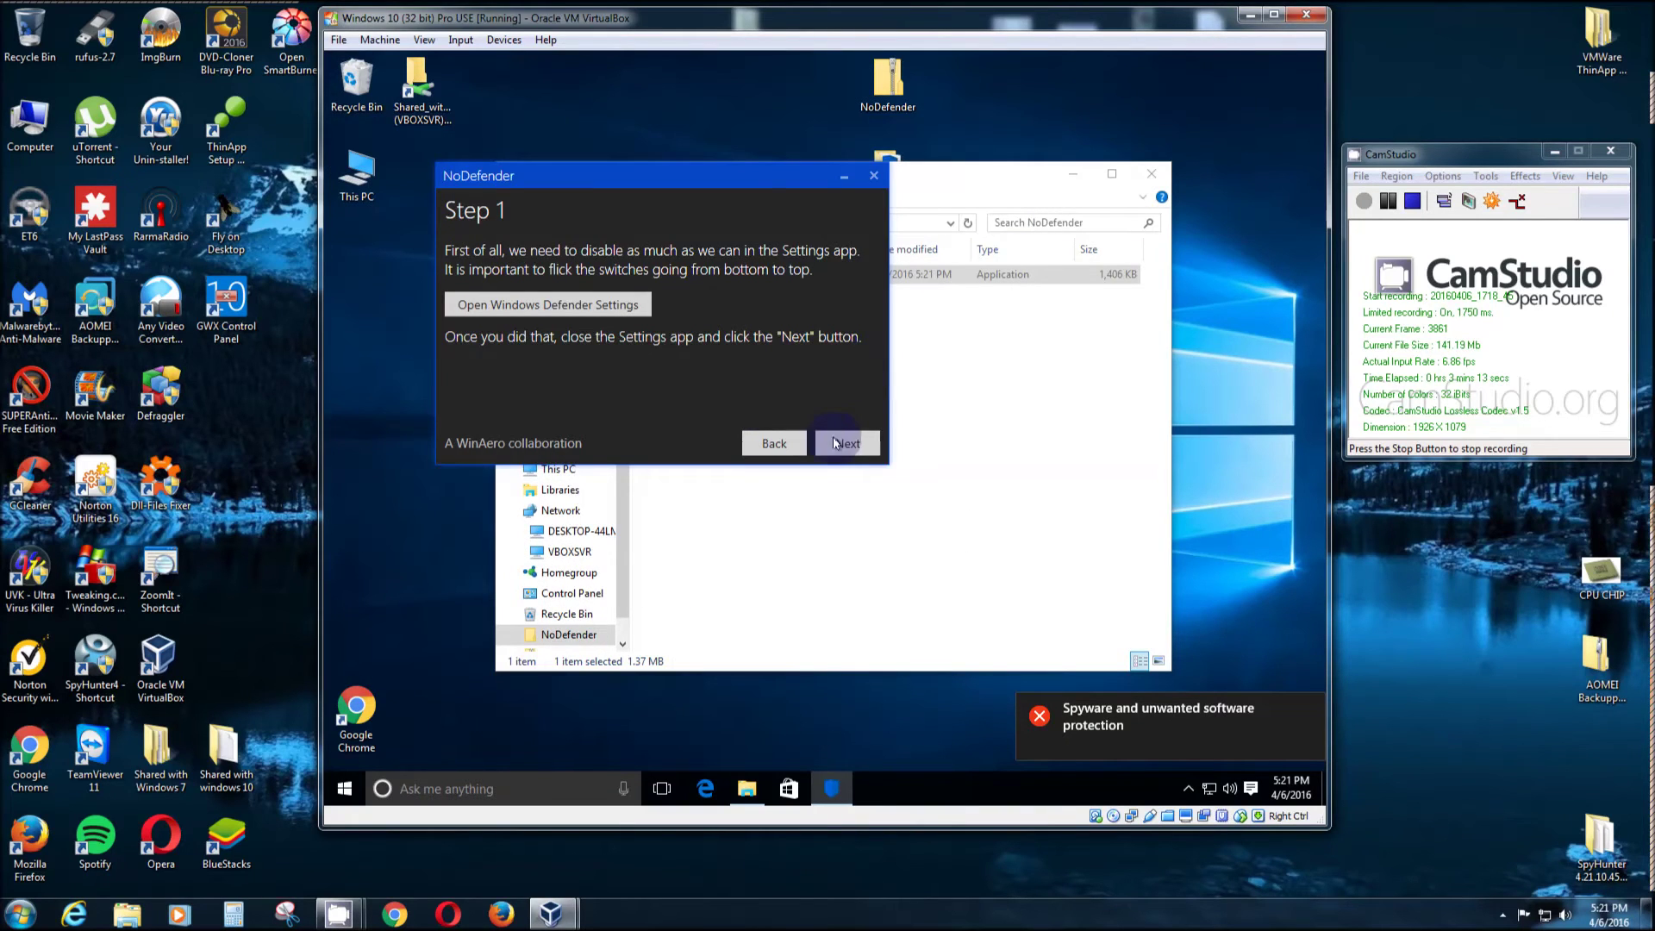
{"action": "left_click", "coordinate": [840, 443]}
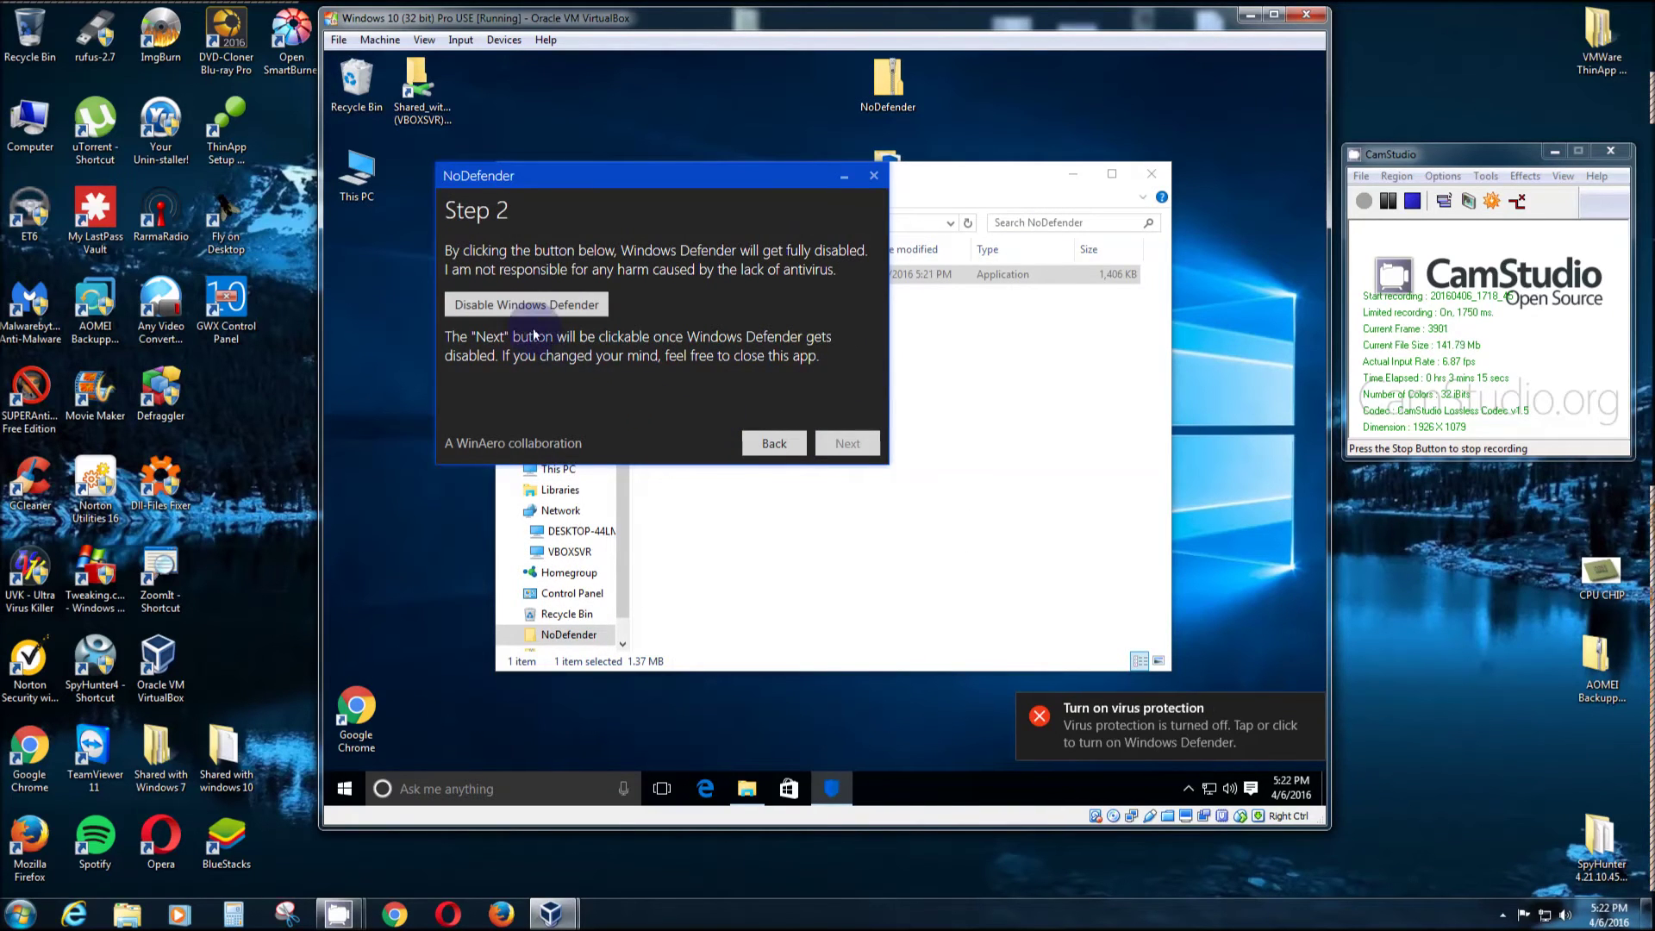
{"action": "left_click", "coordinate": [525, 307]}
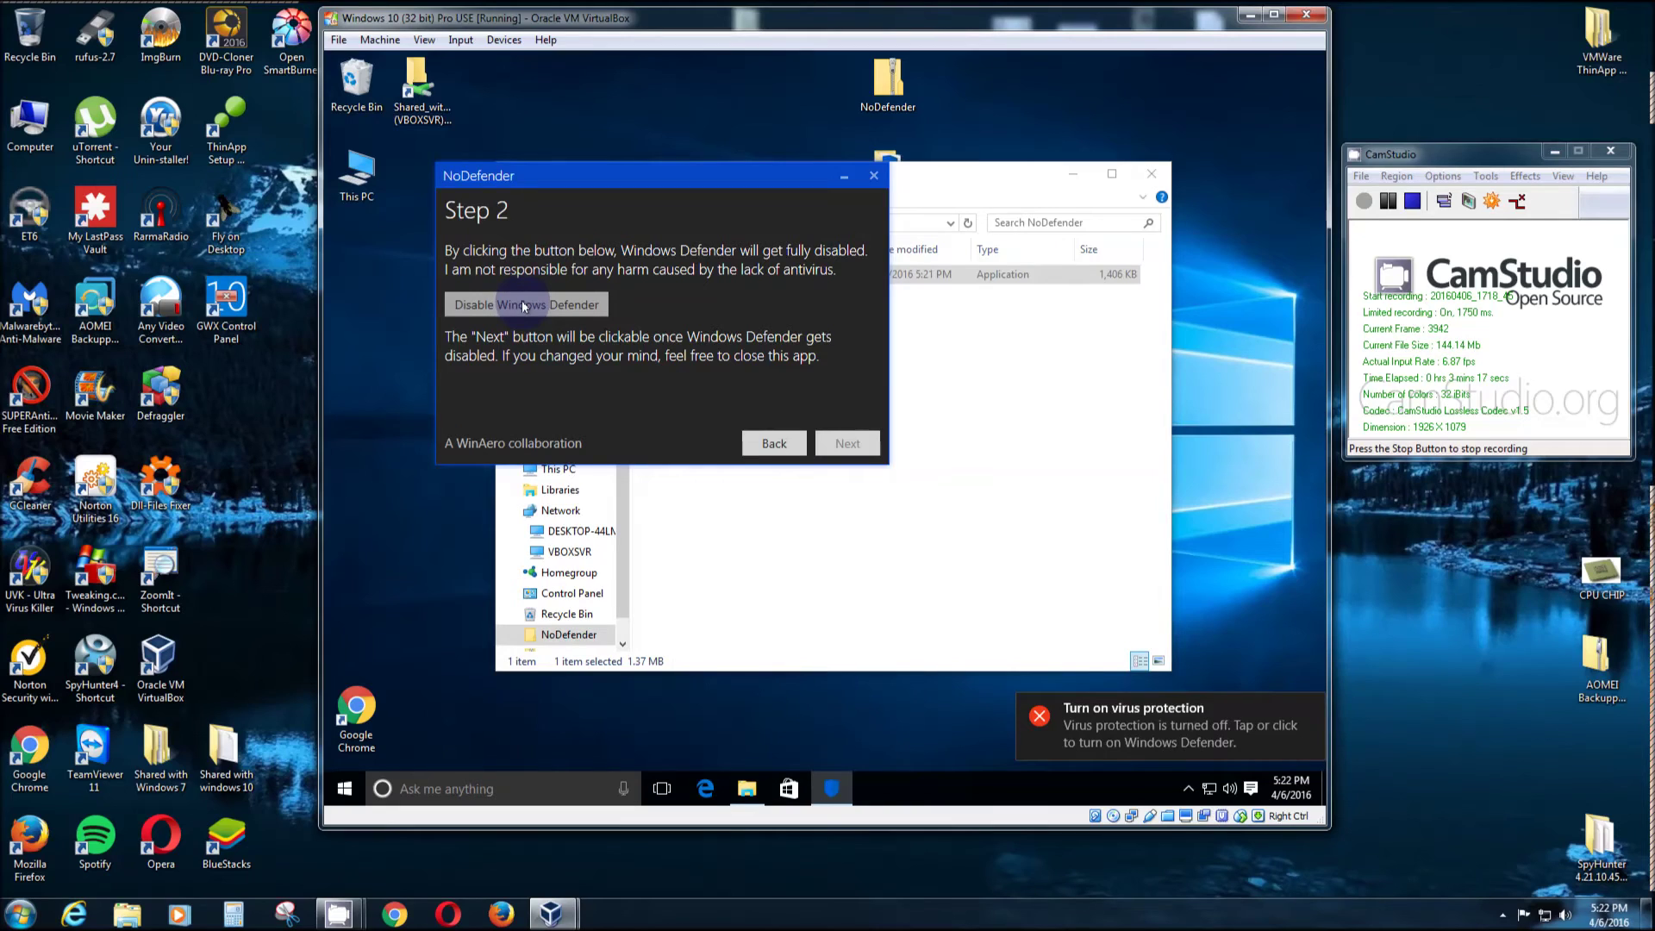
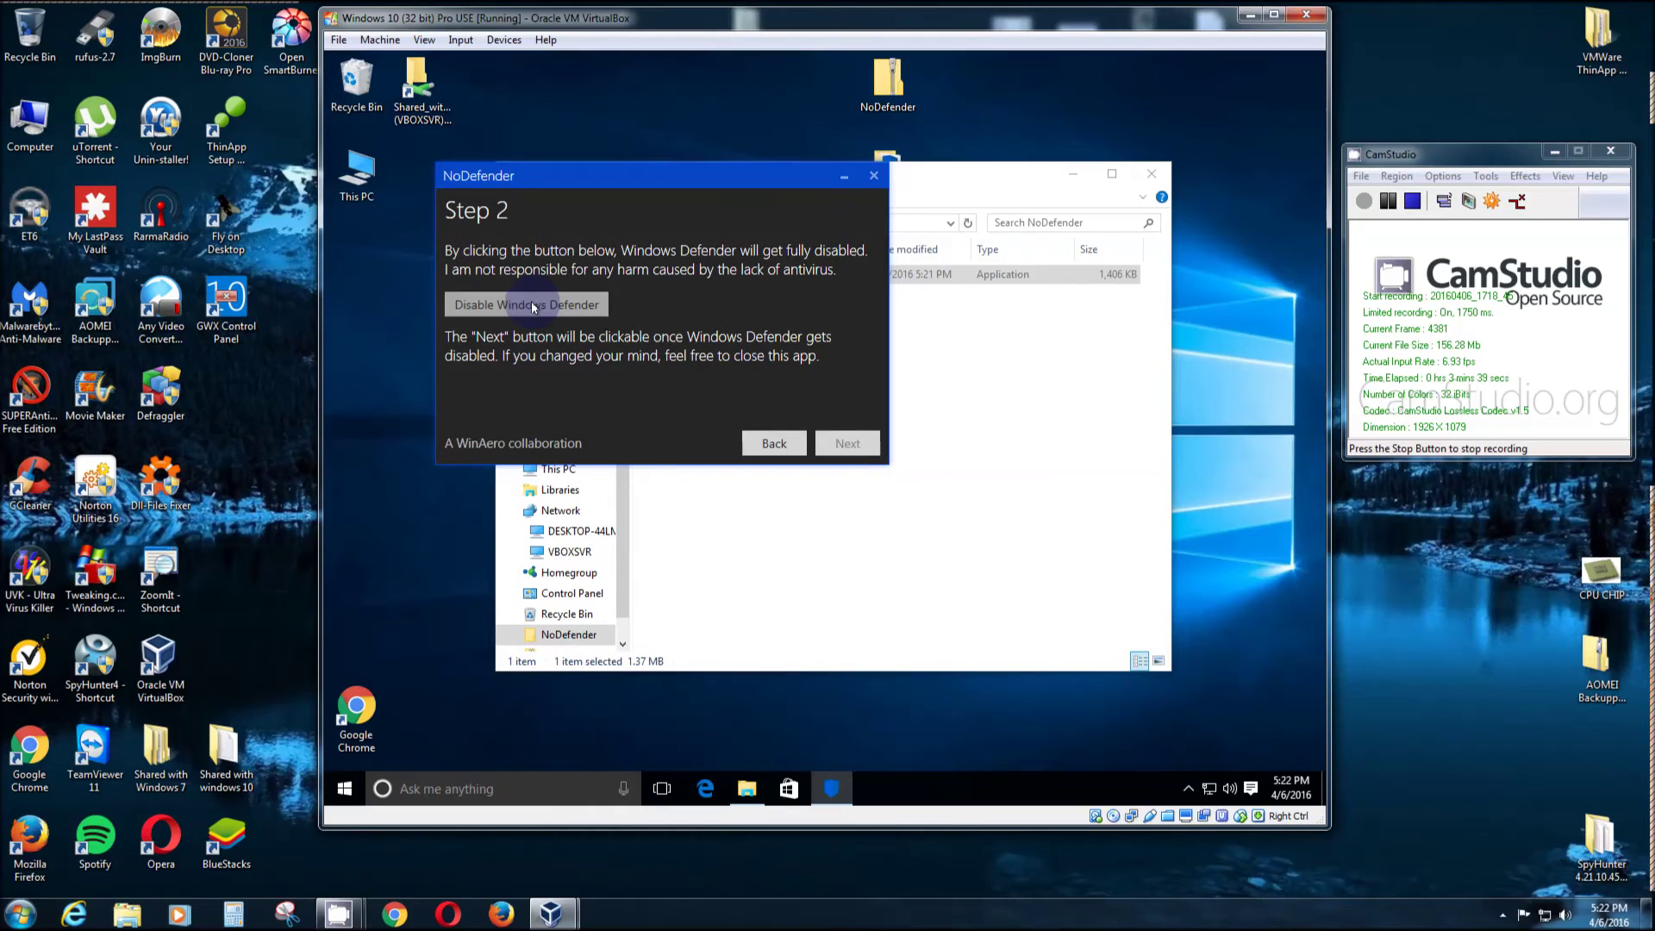
Disable Windows Defender in NoDefender Step 2, finish the wizard, and exit the tool.
{"action": "left_click", "coordinate": [534, 307]}
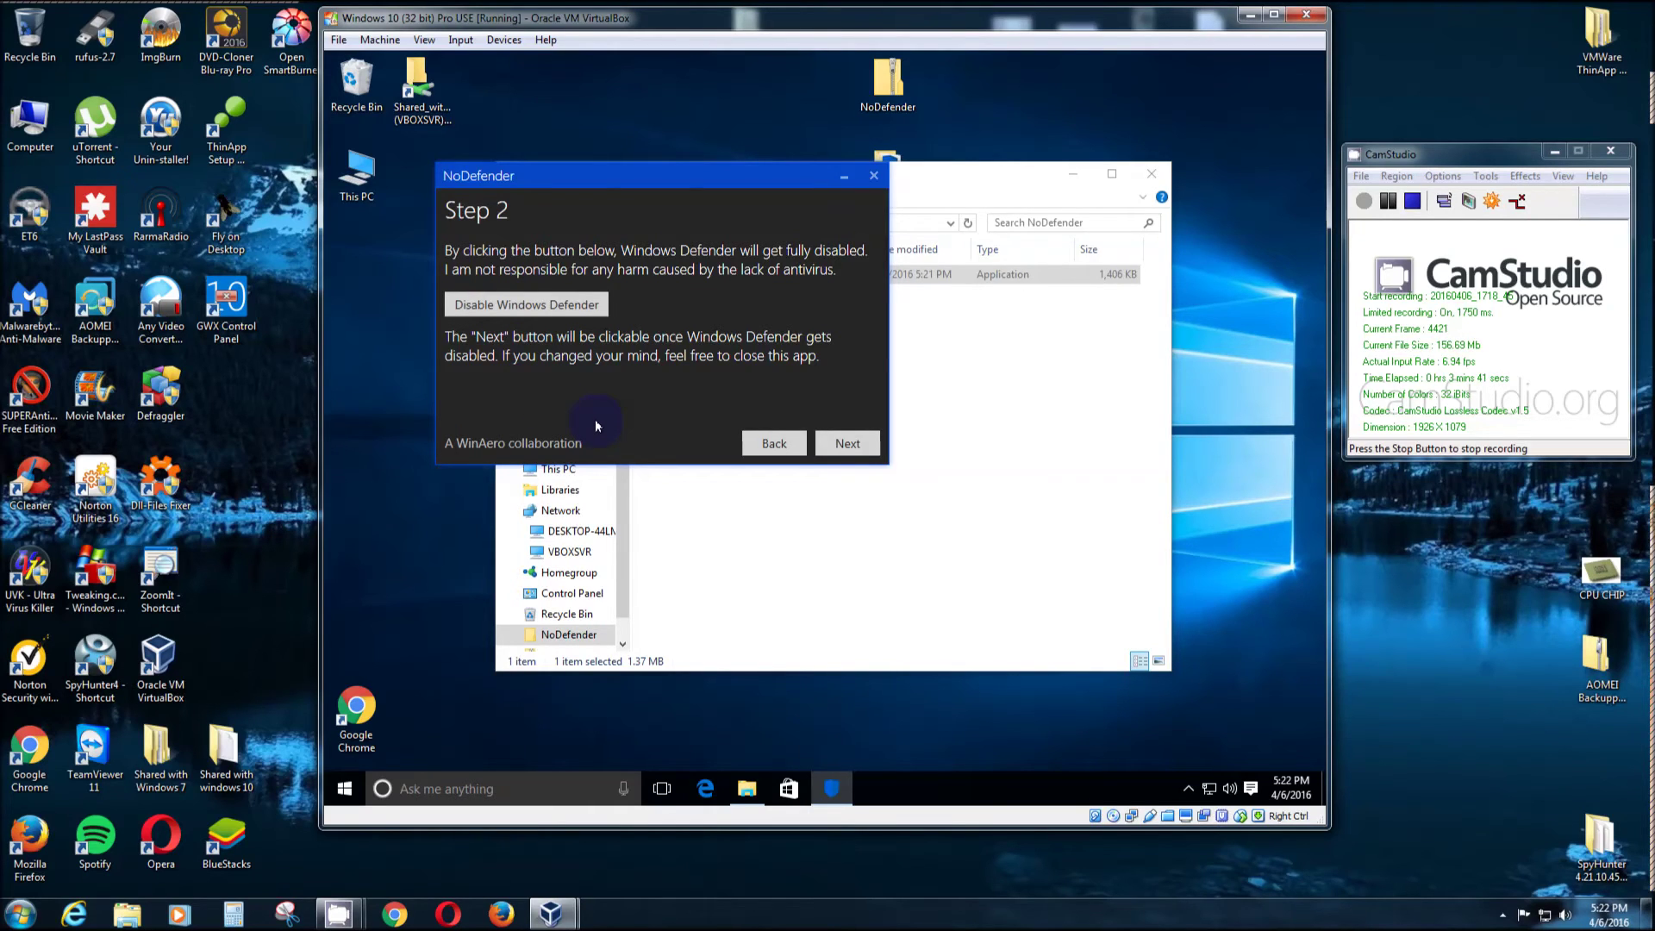
{"action": "left_click", "coordinate": [841, 445]}
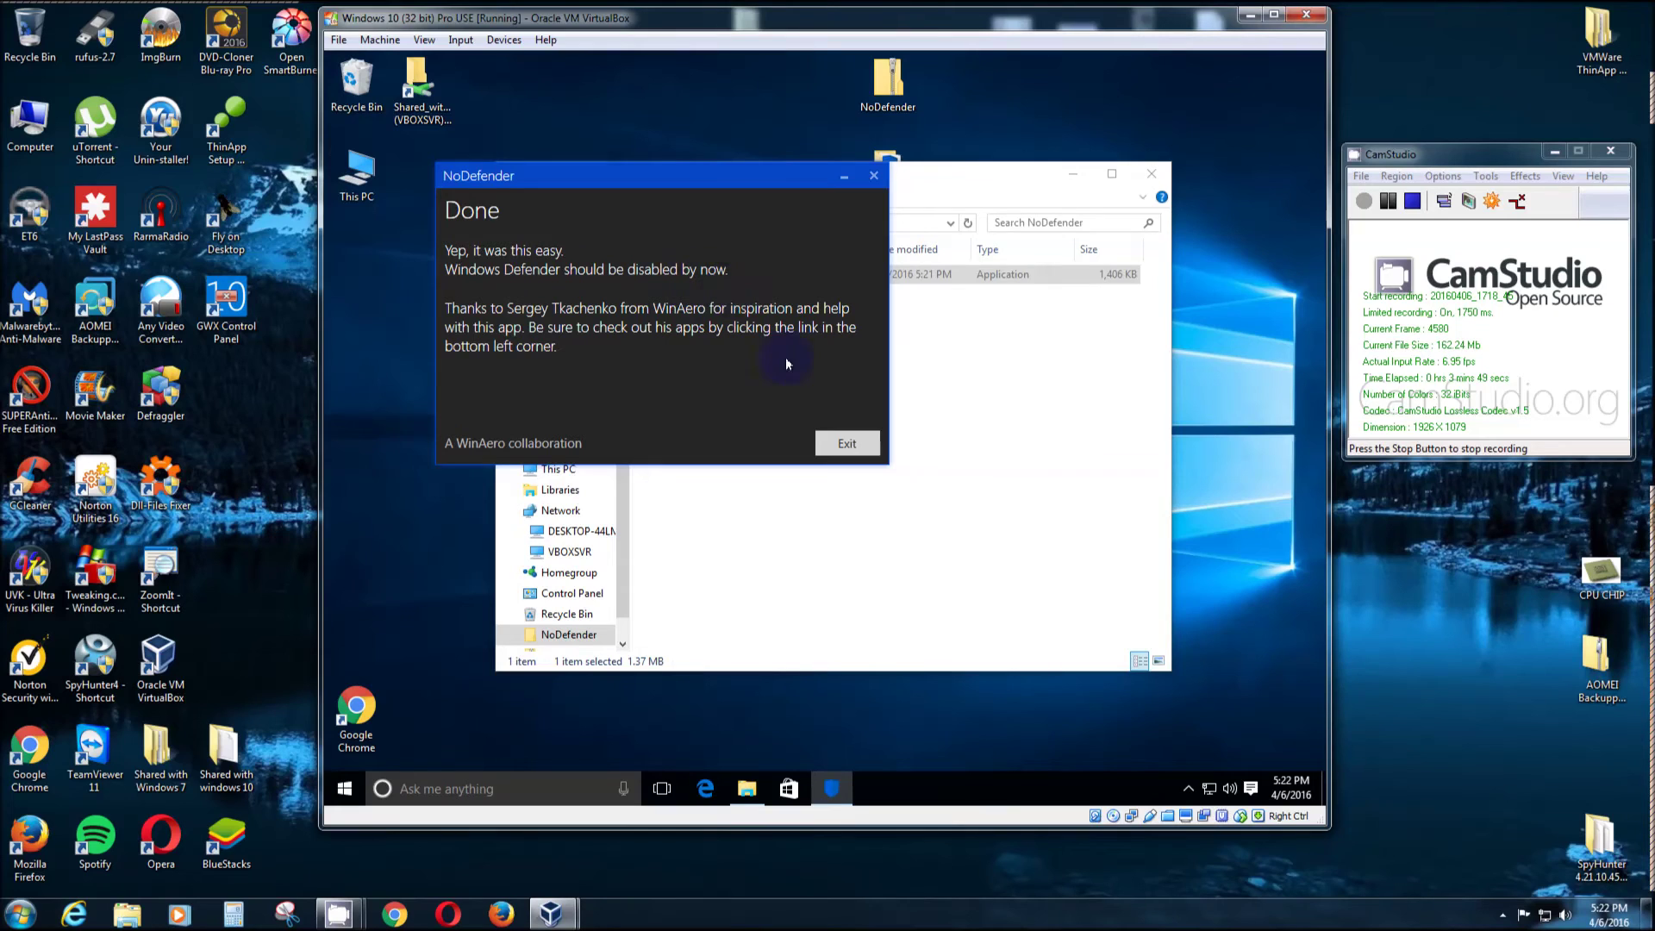
{"action": "left_click", "coordinate": [844, 443]}
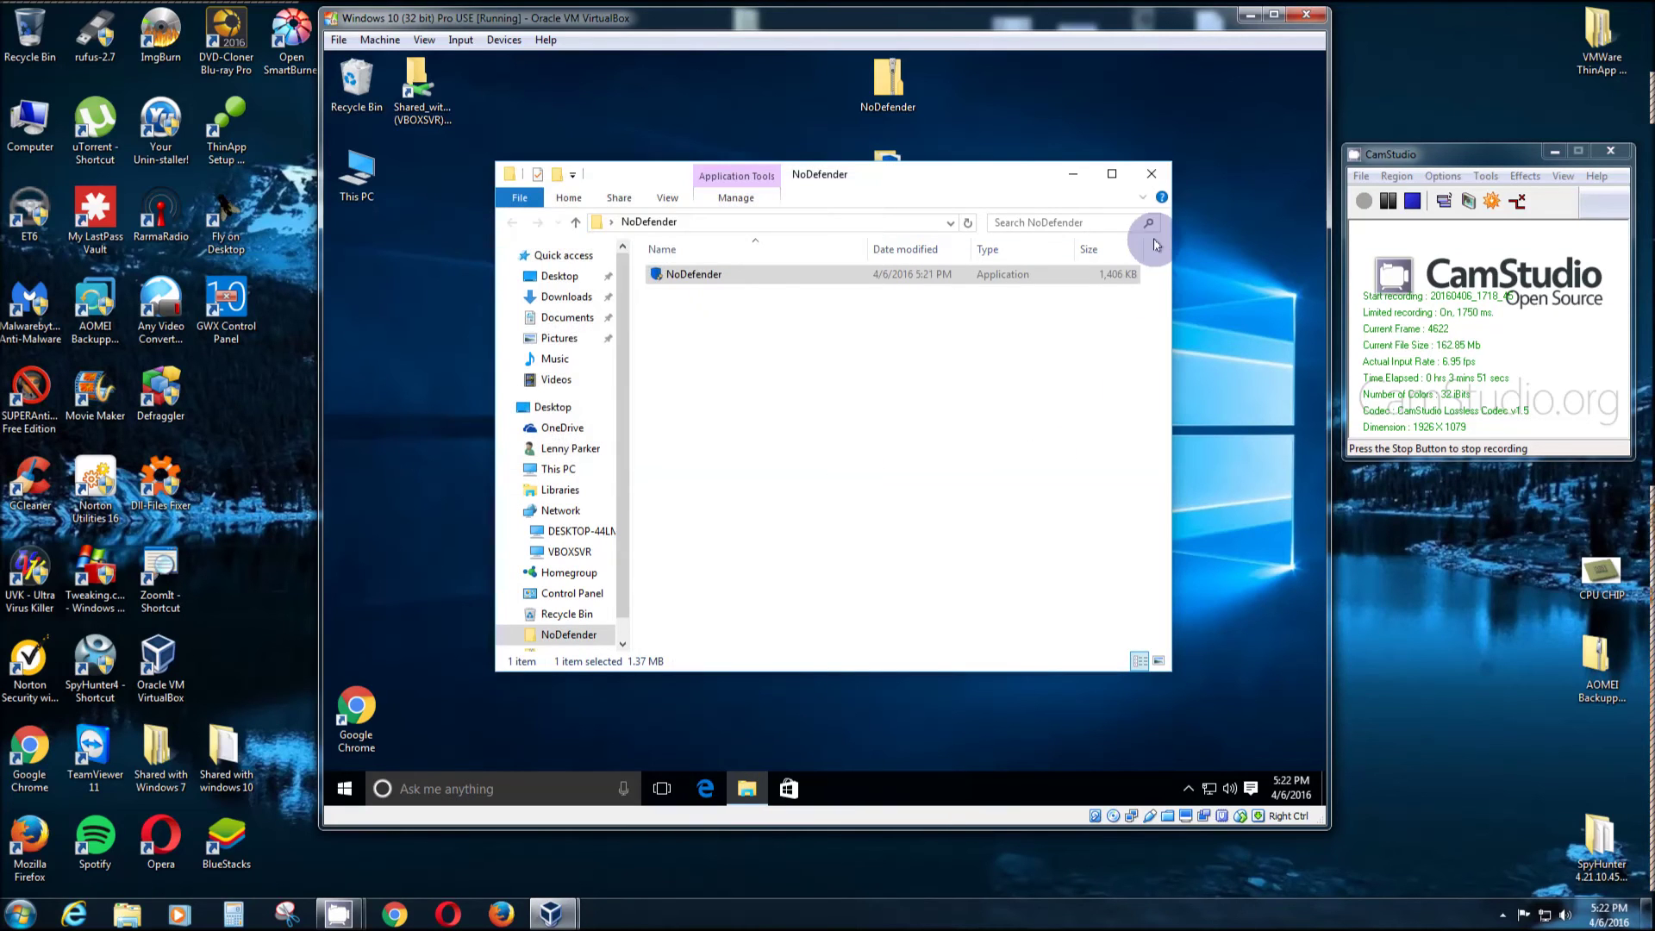
Close the NoDefender folder, confirm Defender's real-time, cloud-based and sample submission protections are Off, and close Settings.
{"action": "left_click", "coordinate": [1161, 175]}
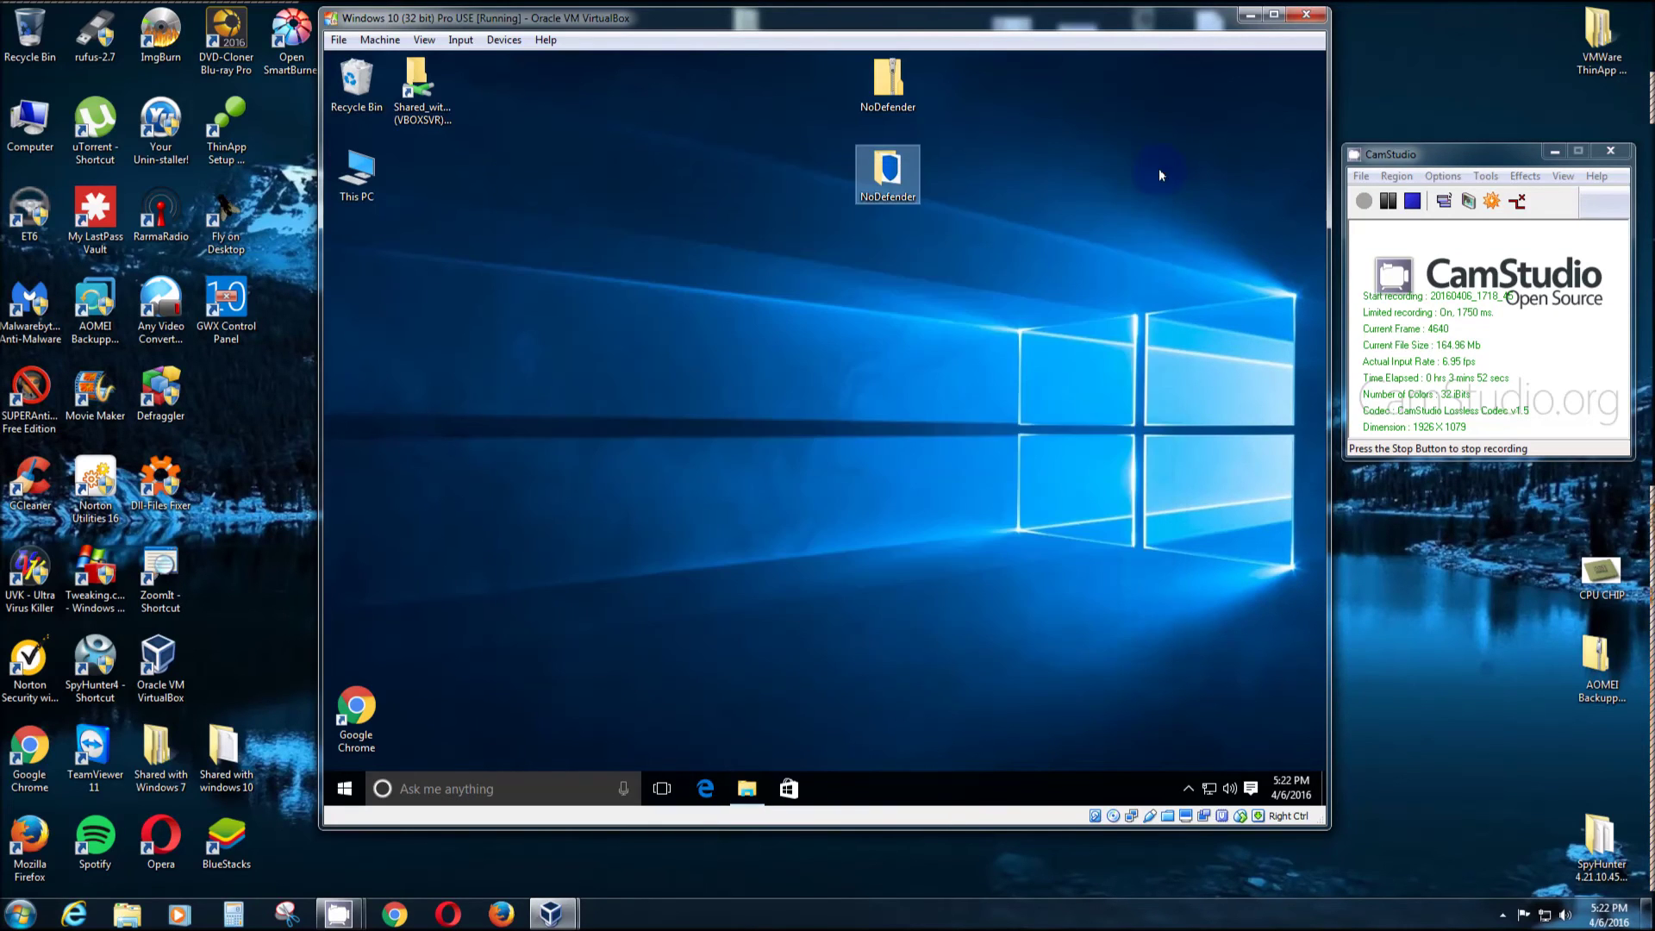
{"action": "left_click", "coordinate": [1250, 787]}
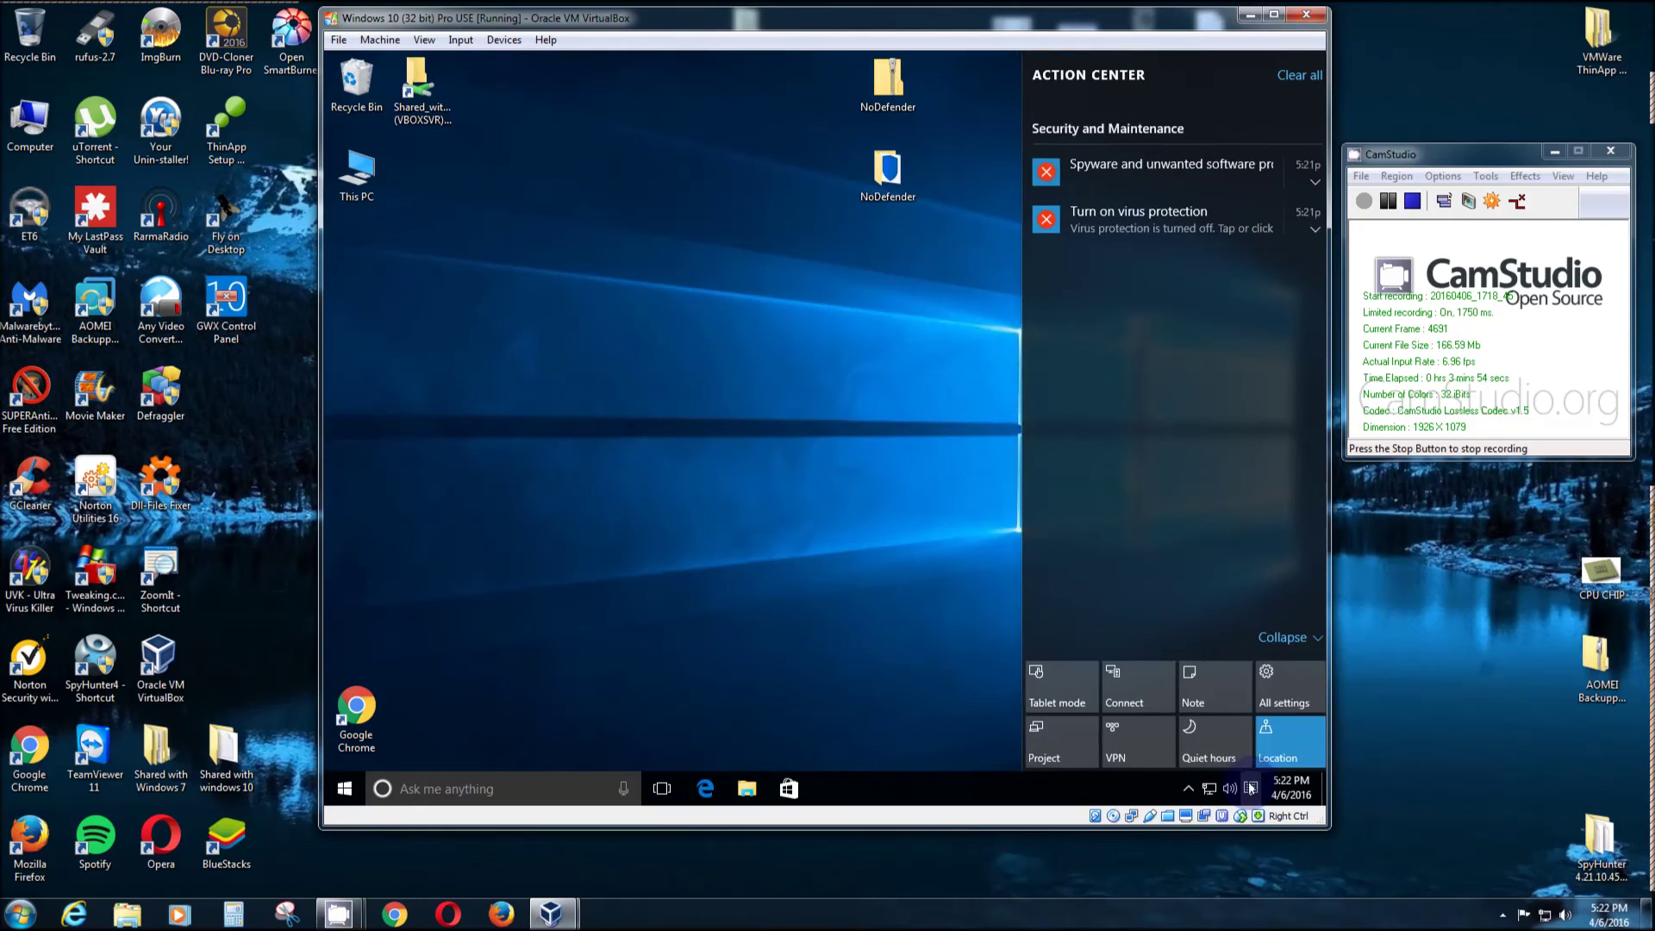
{"action": "left_click", "coordinate": [1268, 704]}
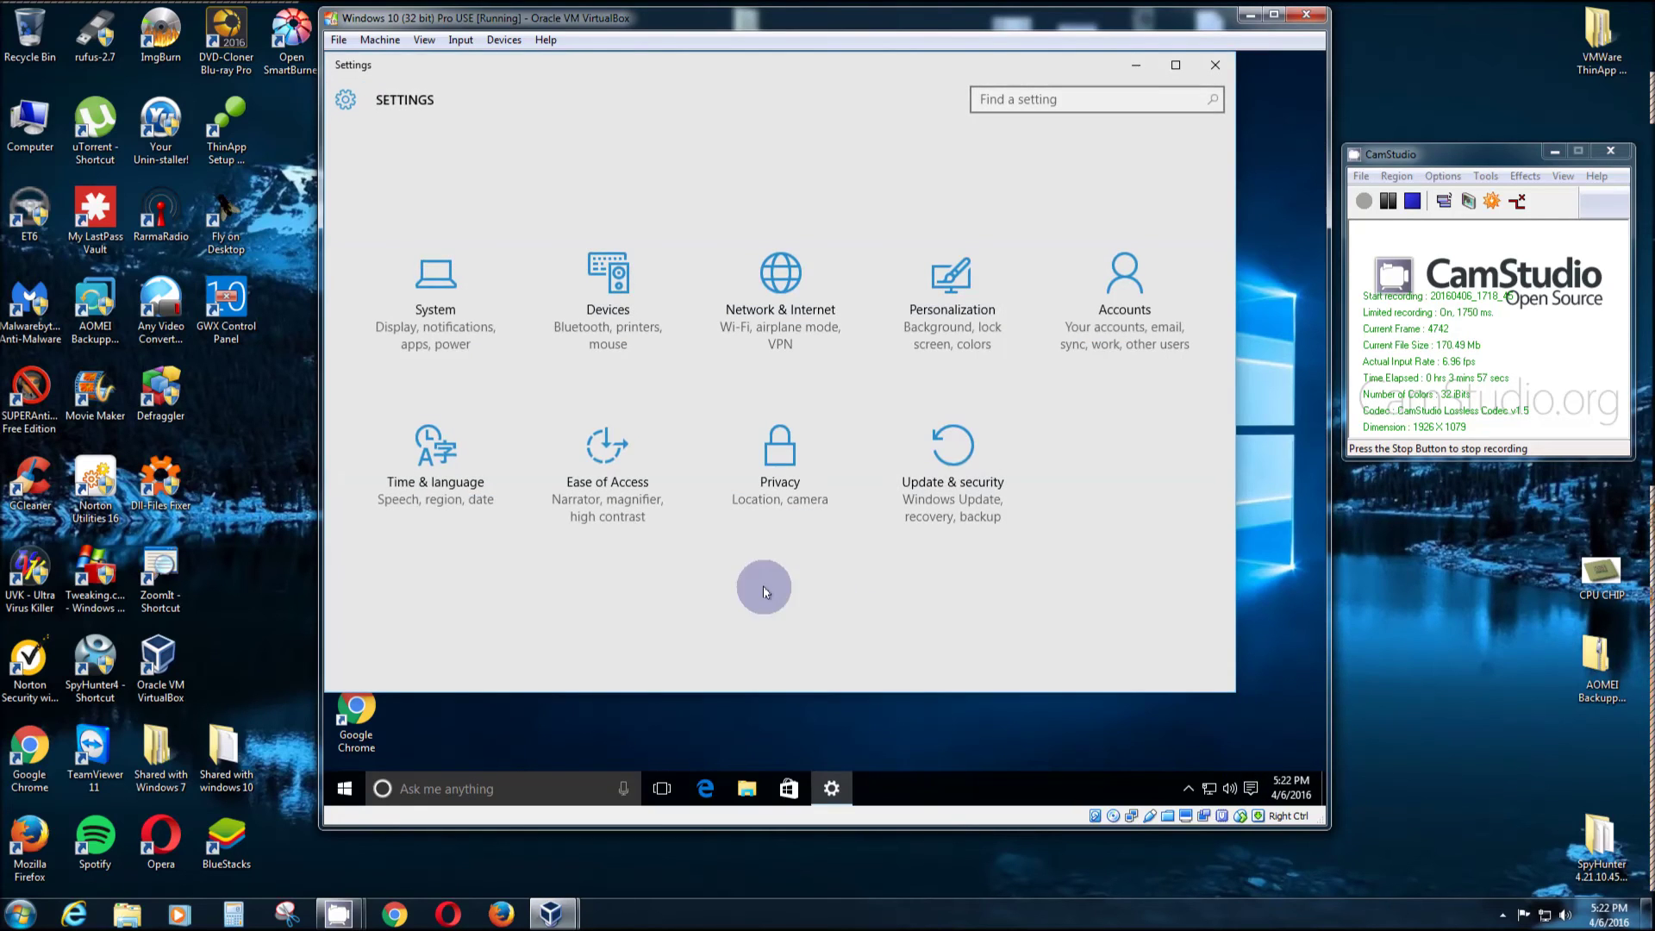
{"action": "left_click", "coordinate": [953, 477]}
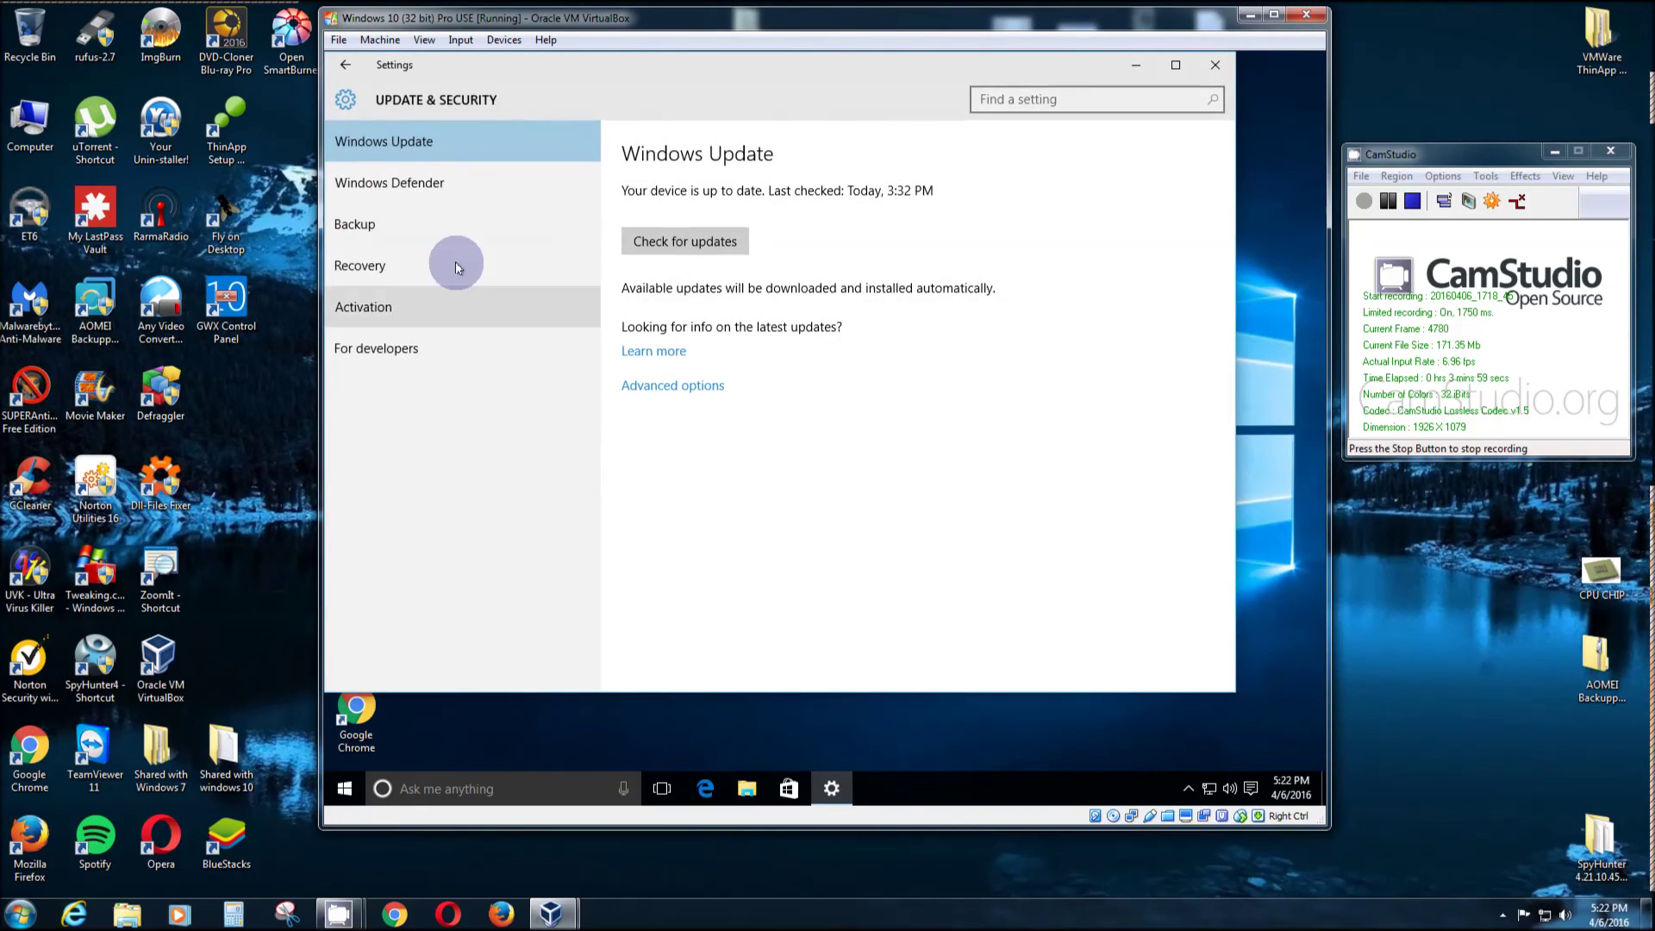
{"action": "left_click", "coordinate": [399, 185]}
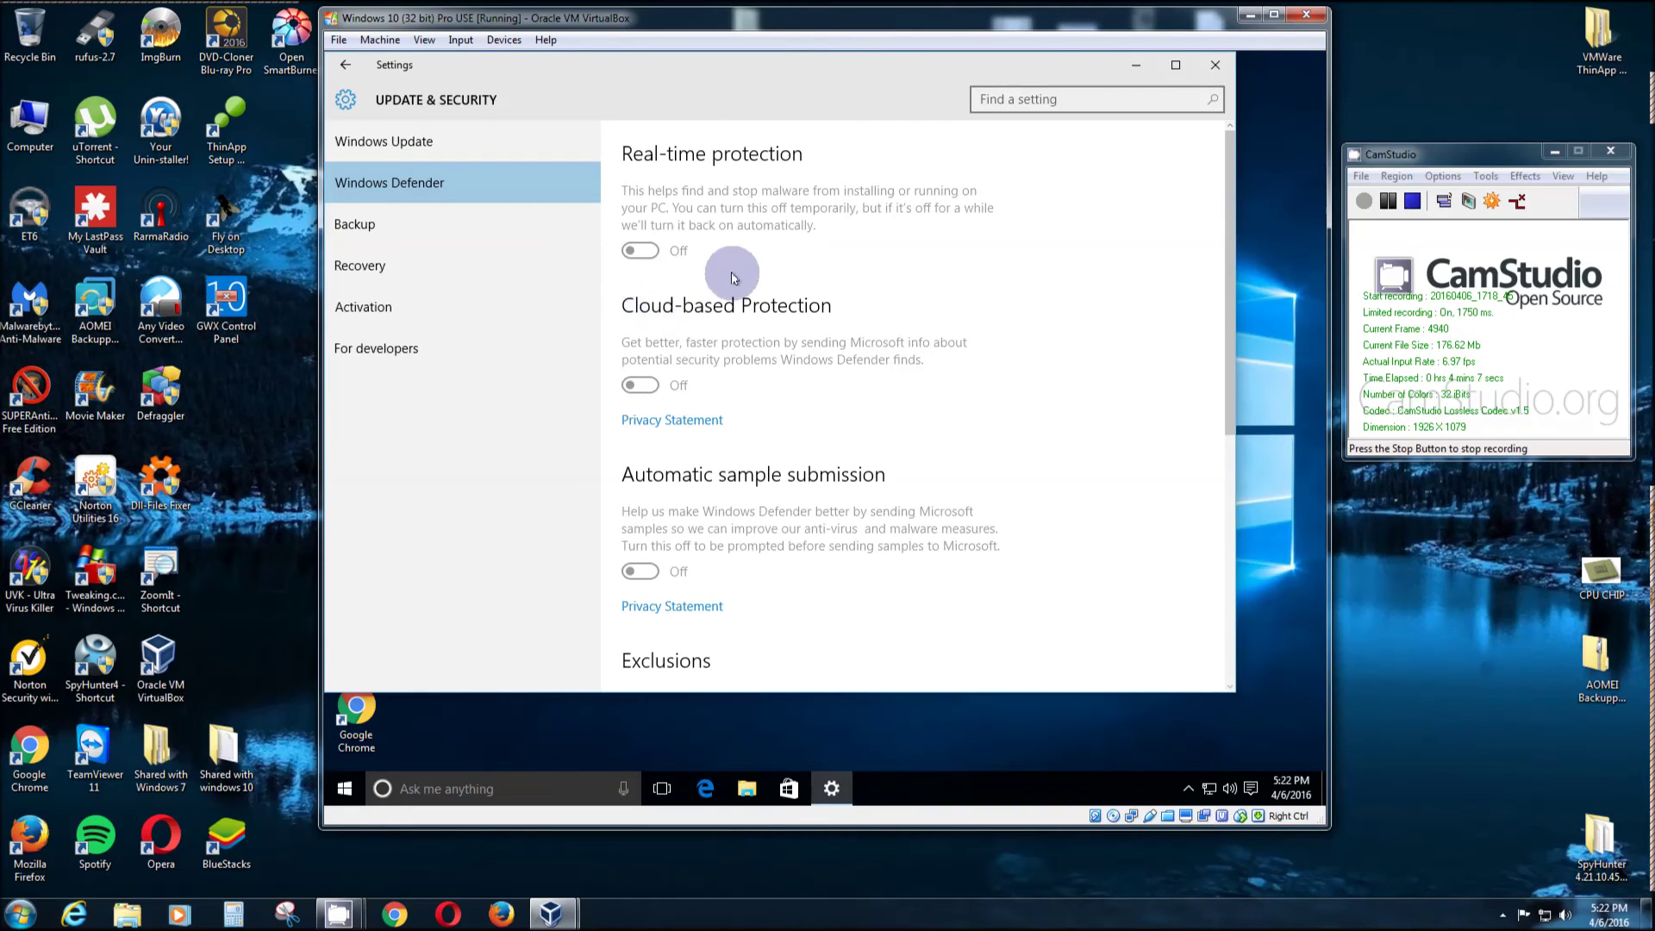
{"action": "left_click", "coordinate": [1215, 65]}
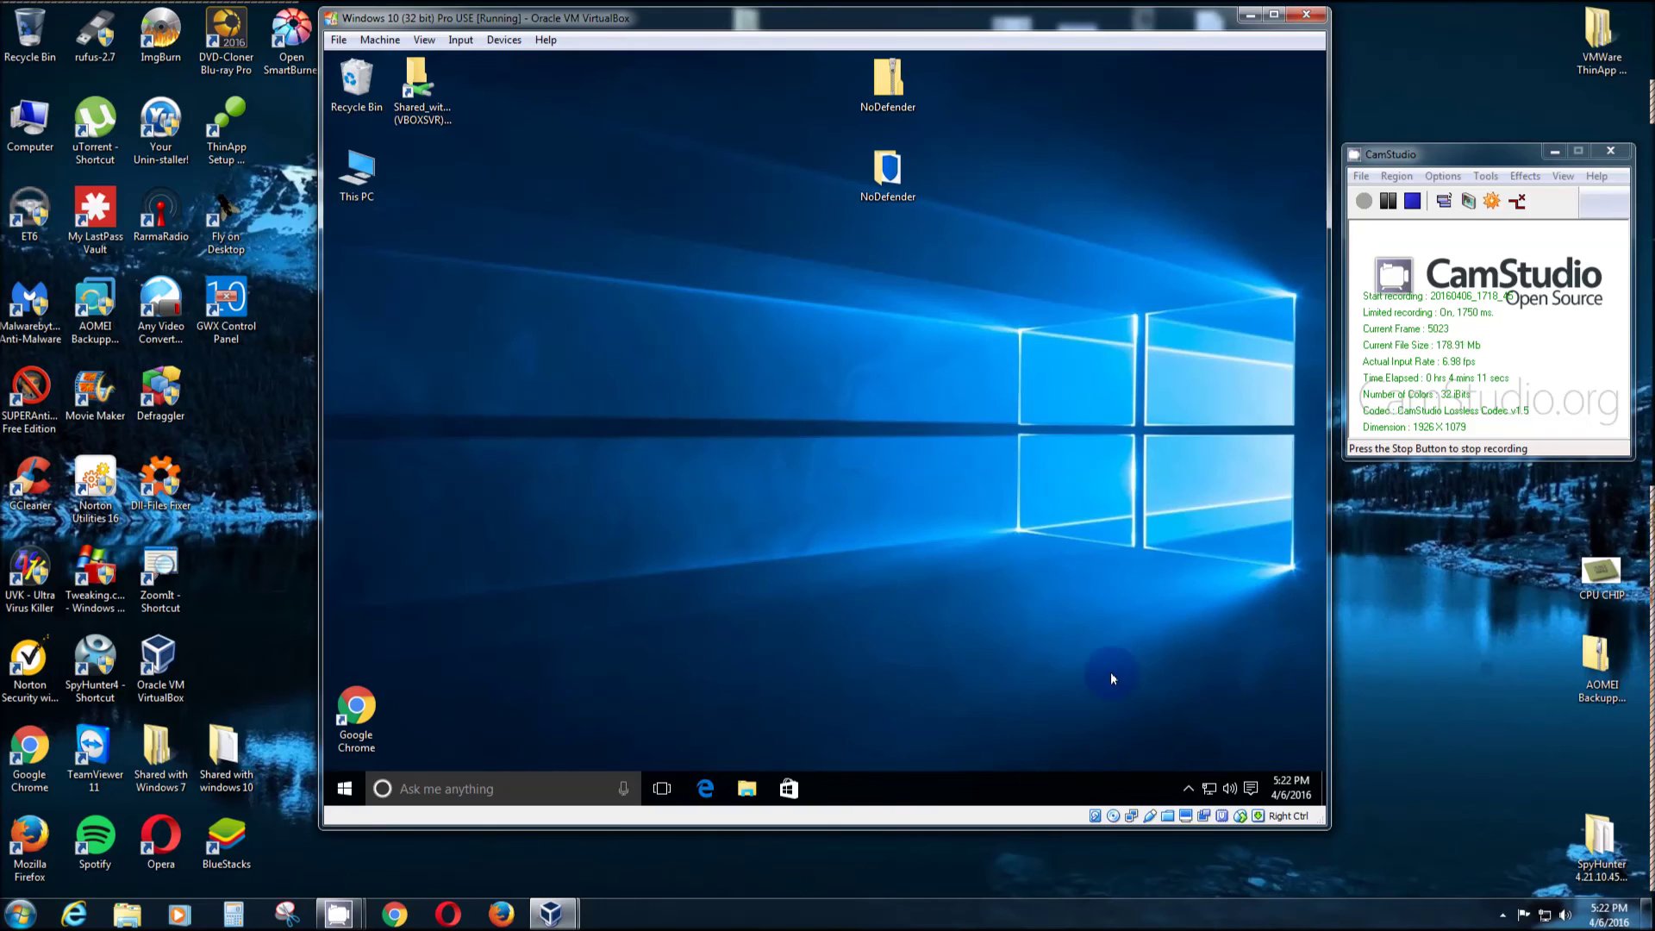
{"action": "left_click", "coordinate": [1250, 788]}
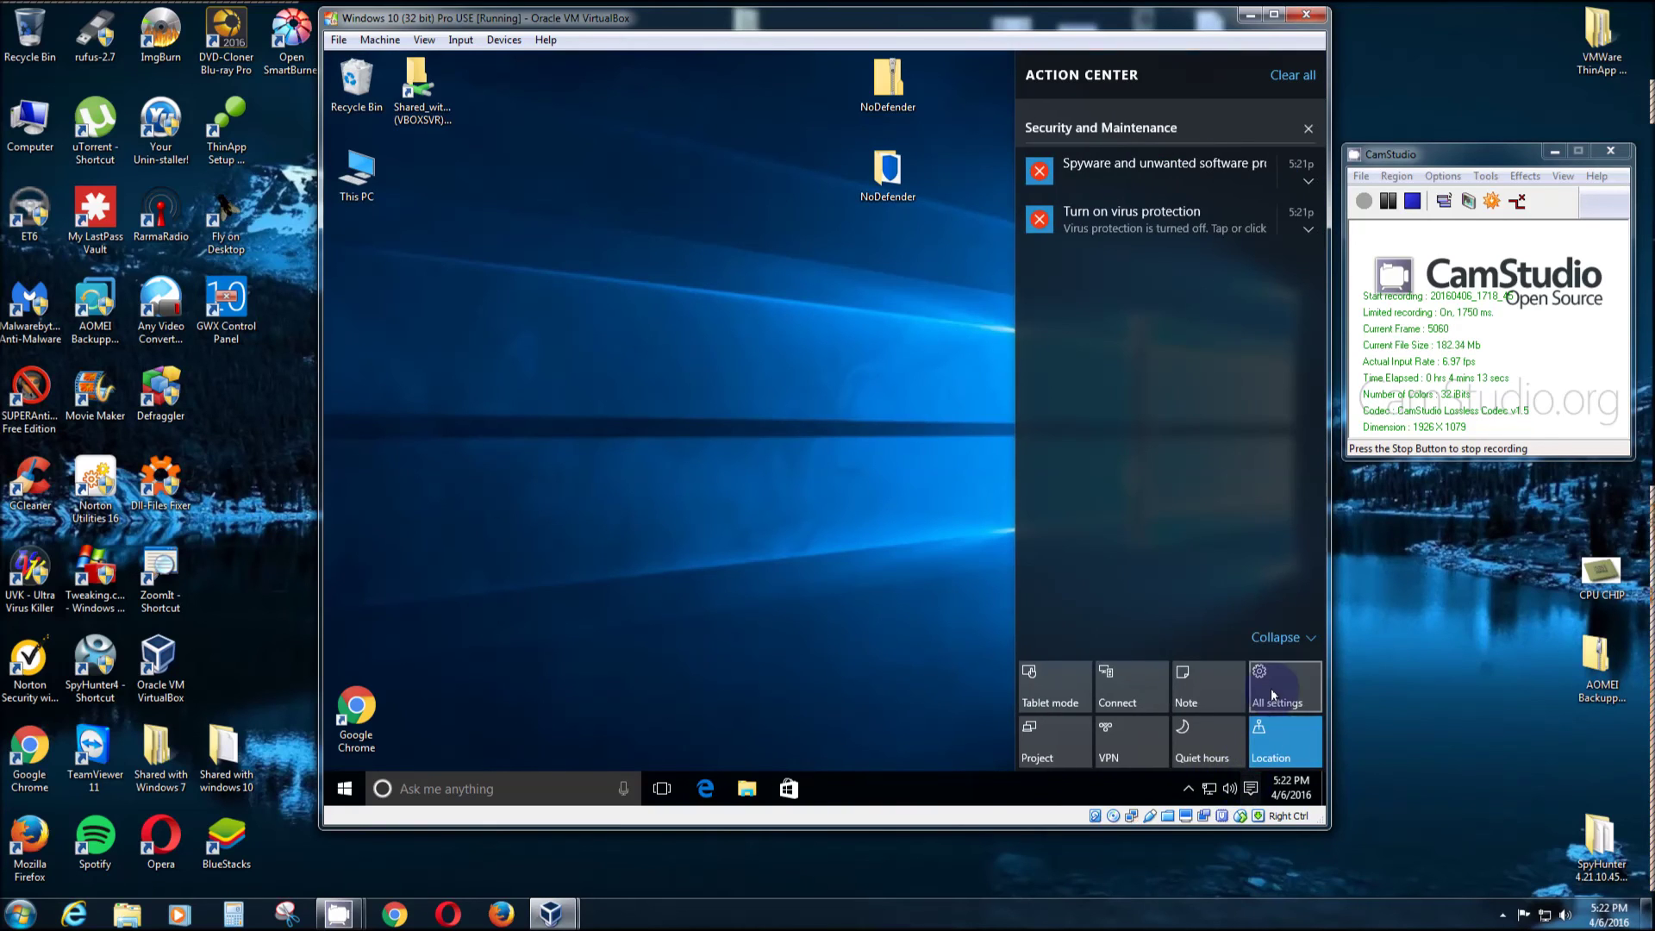
{"action": "left_click", "coordinate": [1272, 695]}
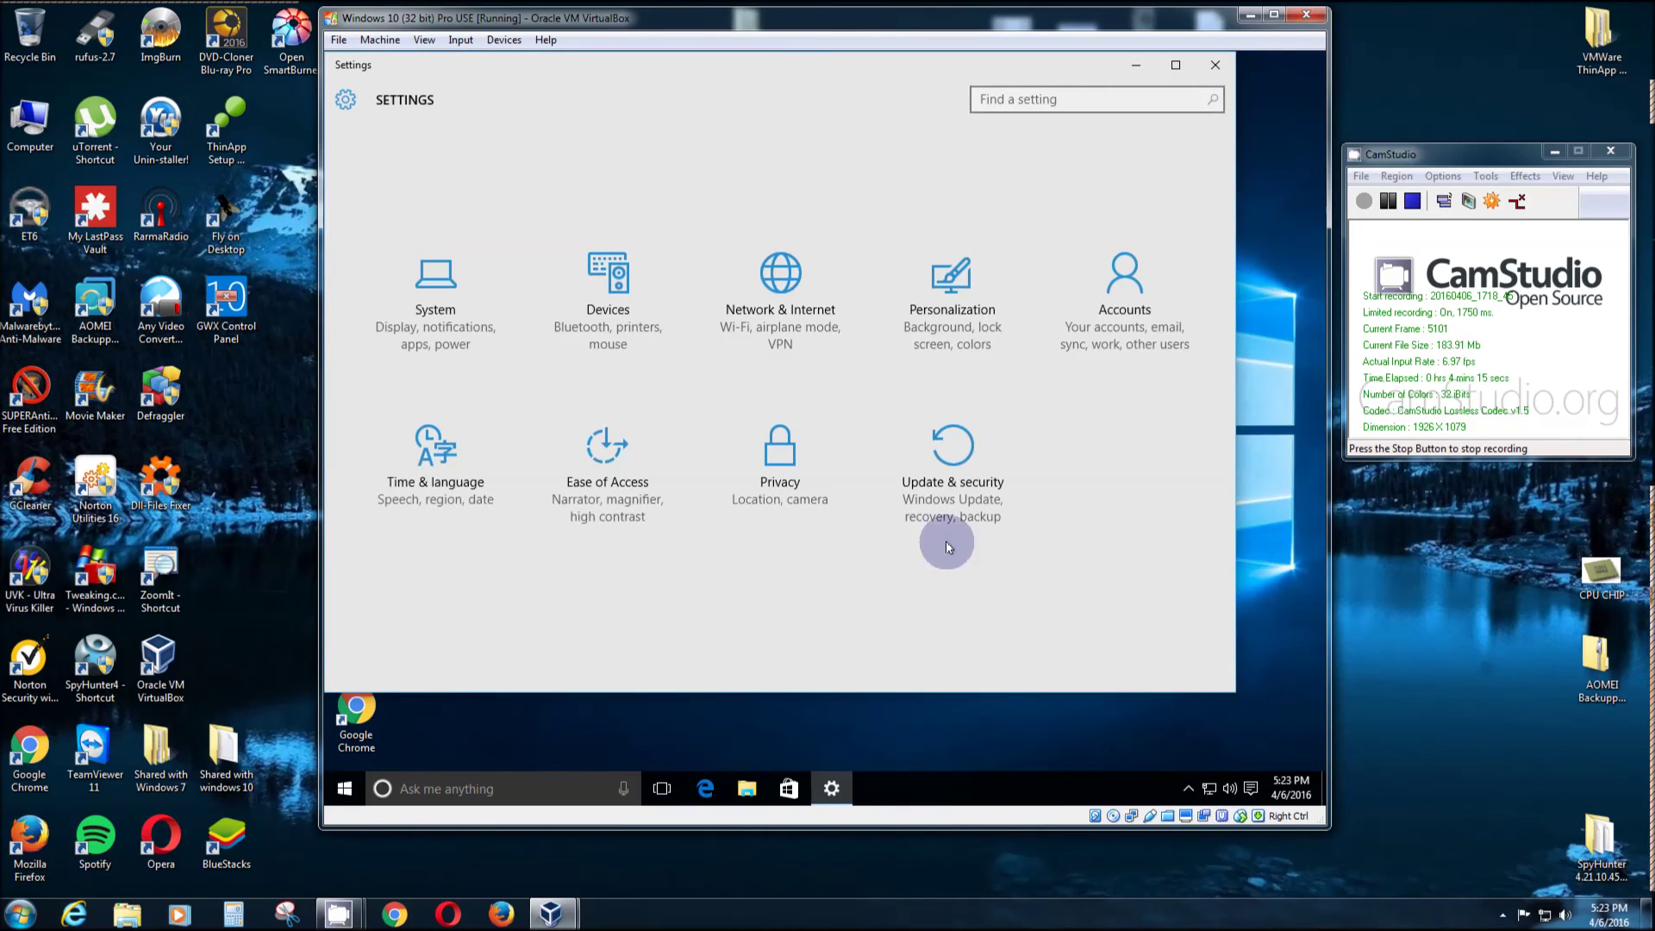
{"action": "left_click", "coordinate": [941, 483]}
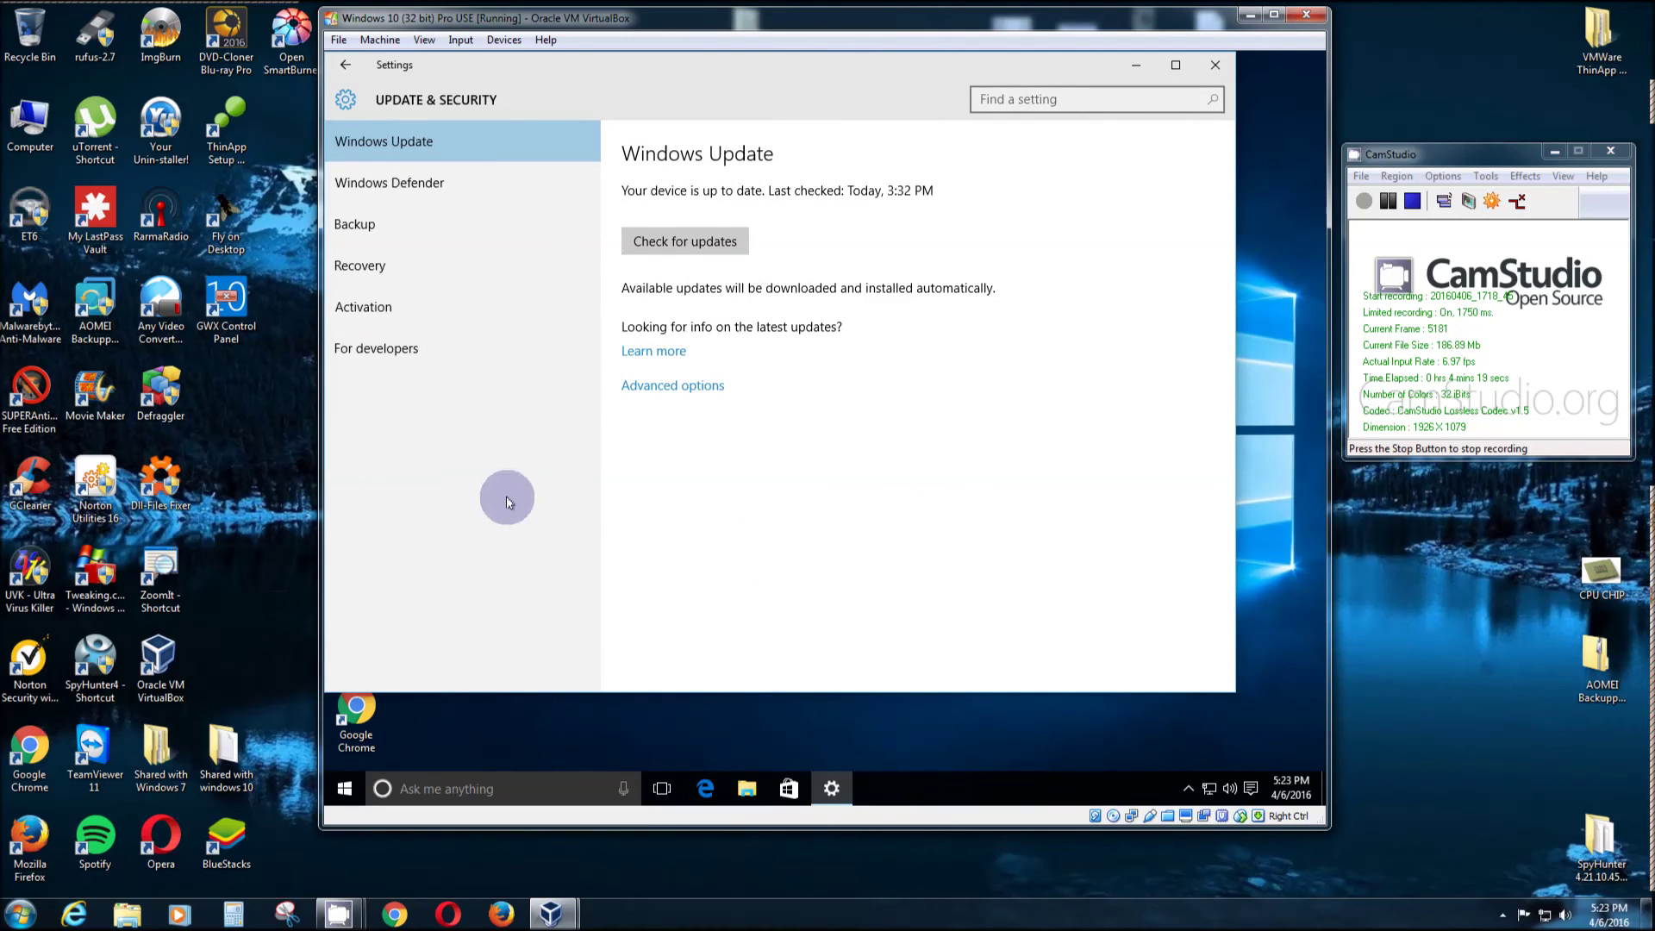
{"action": "left_click", "coordinate": [372, 268]}
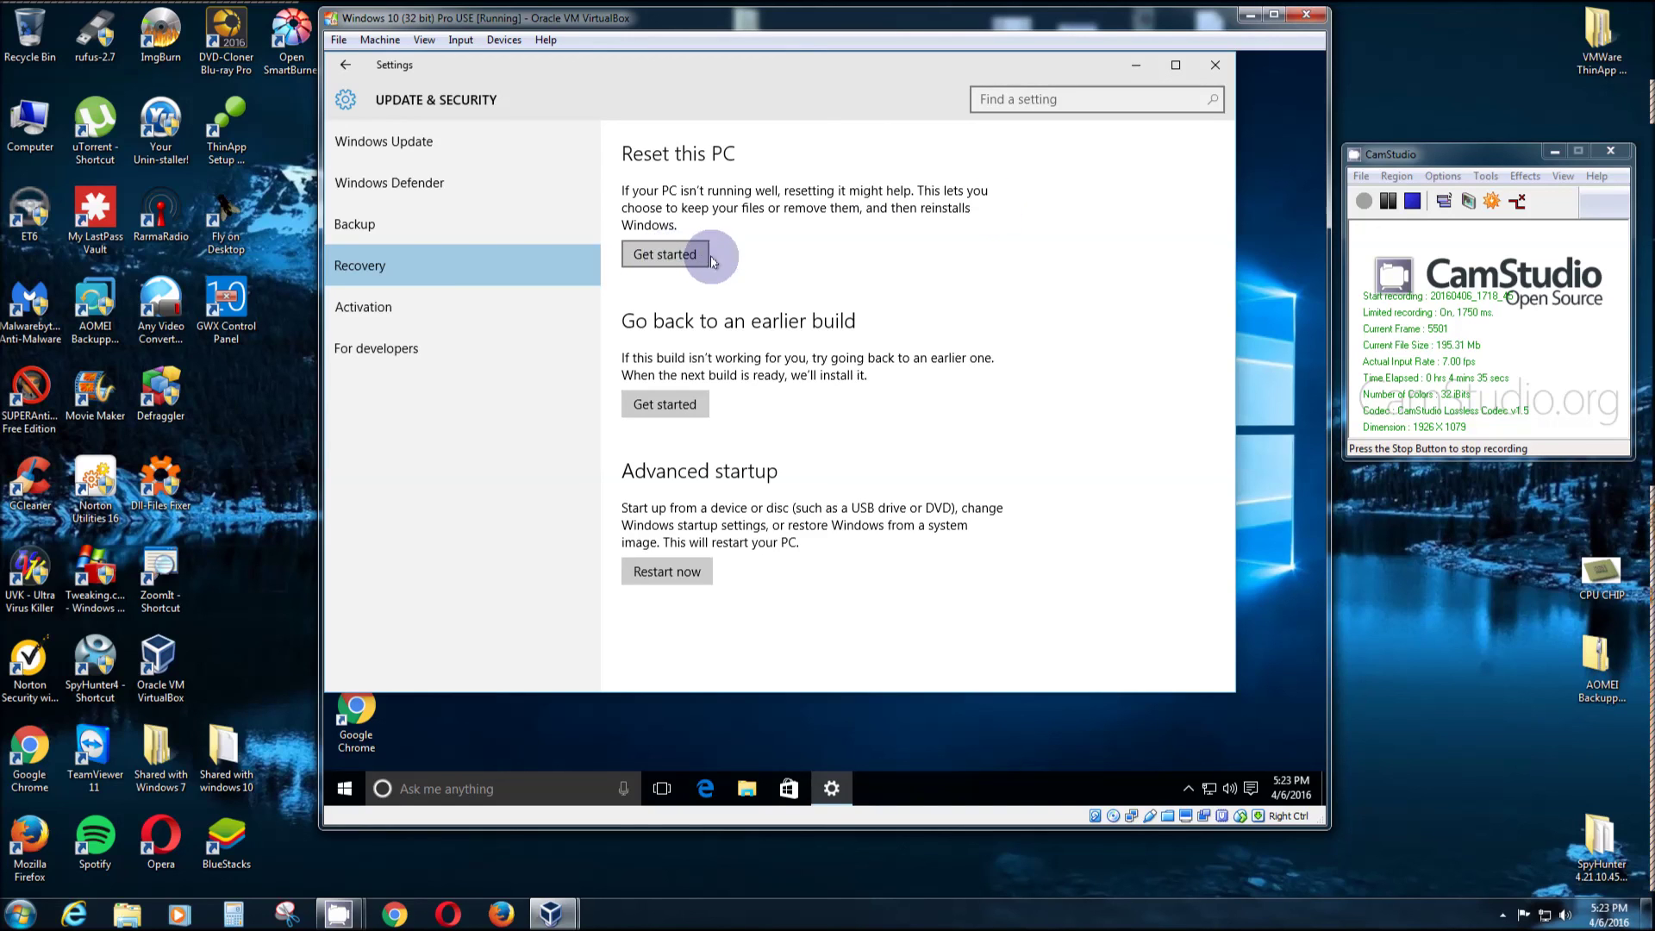
{"action": "left_click", "coordinate": [1215, 65]}
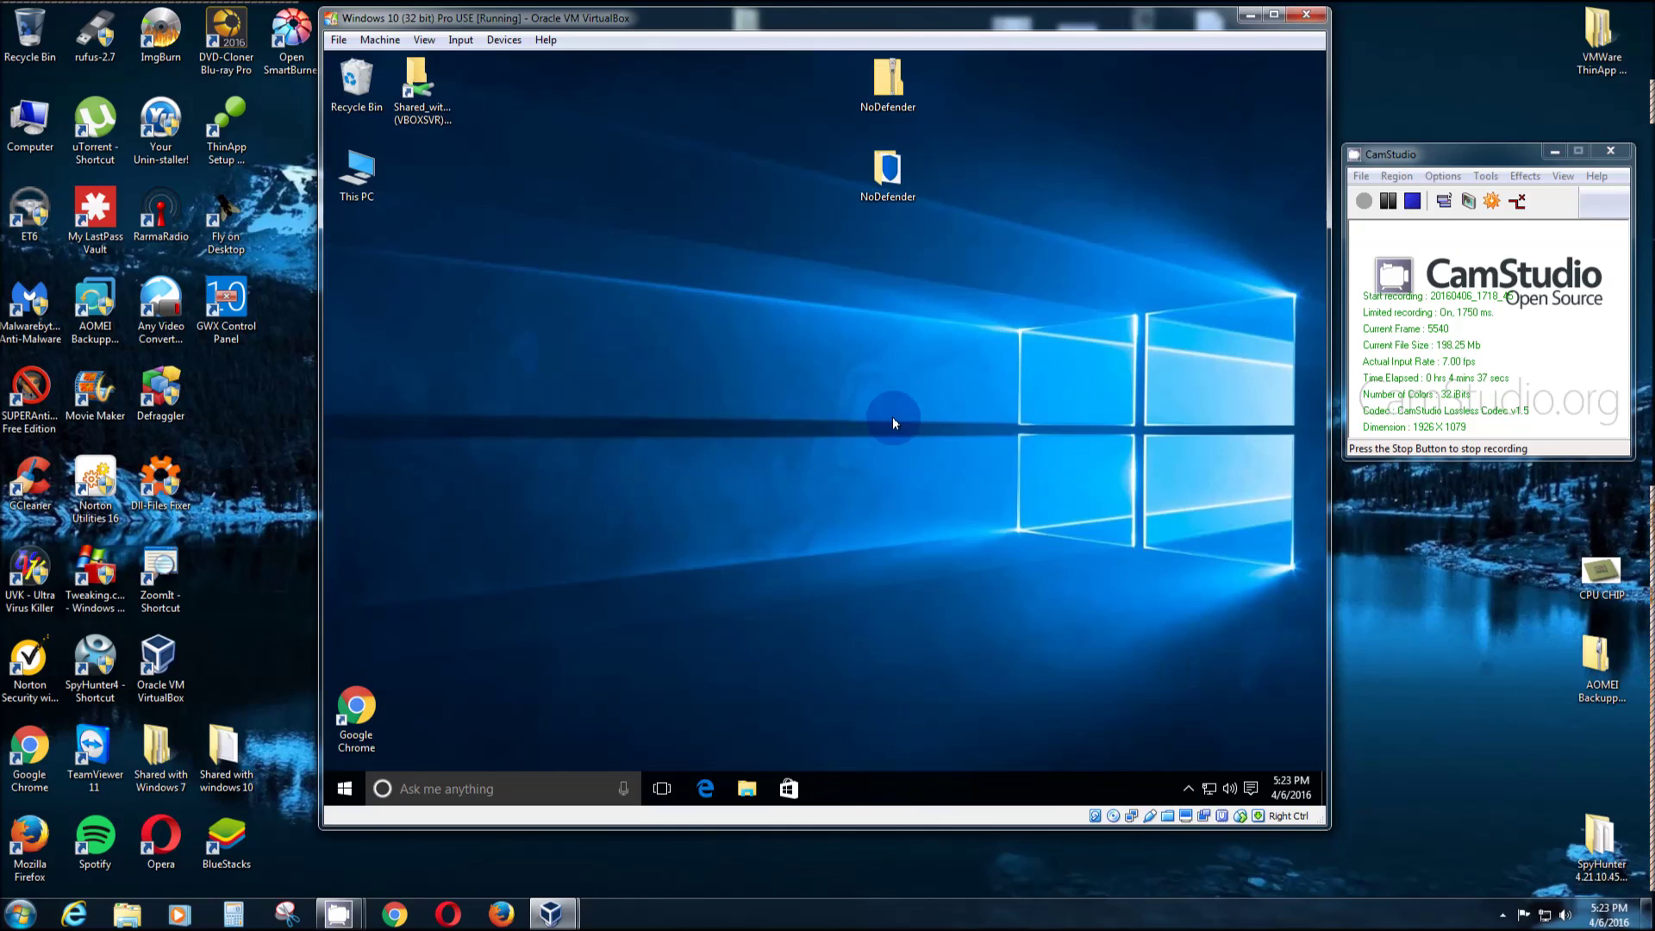